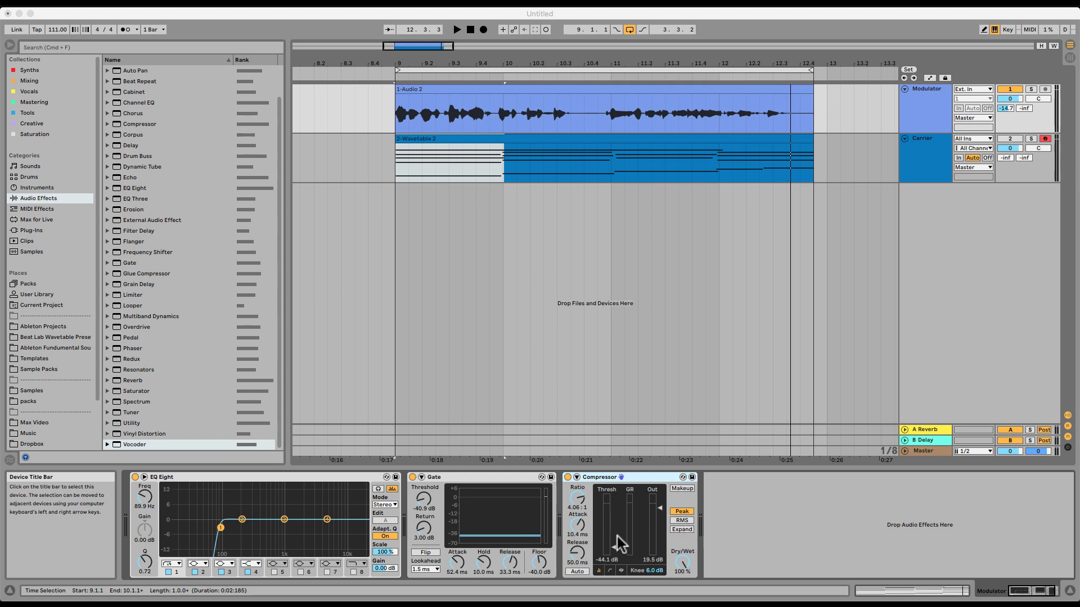
Step: Set the Modulator track's reverb send to -21.2 dB during playback and add a Vocoder after its Compressor
click(502, 92)
key(space)
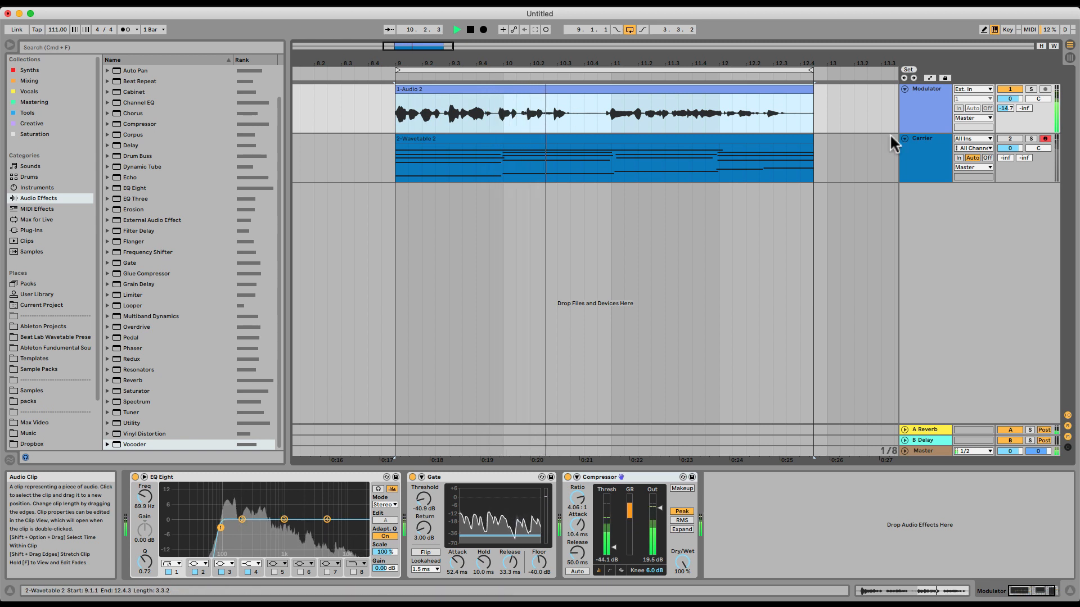
drag(1001, 108, 1001, 135)
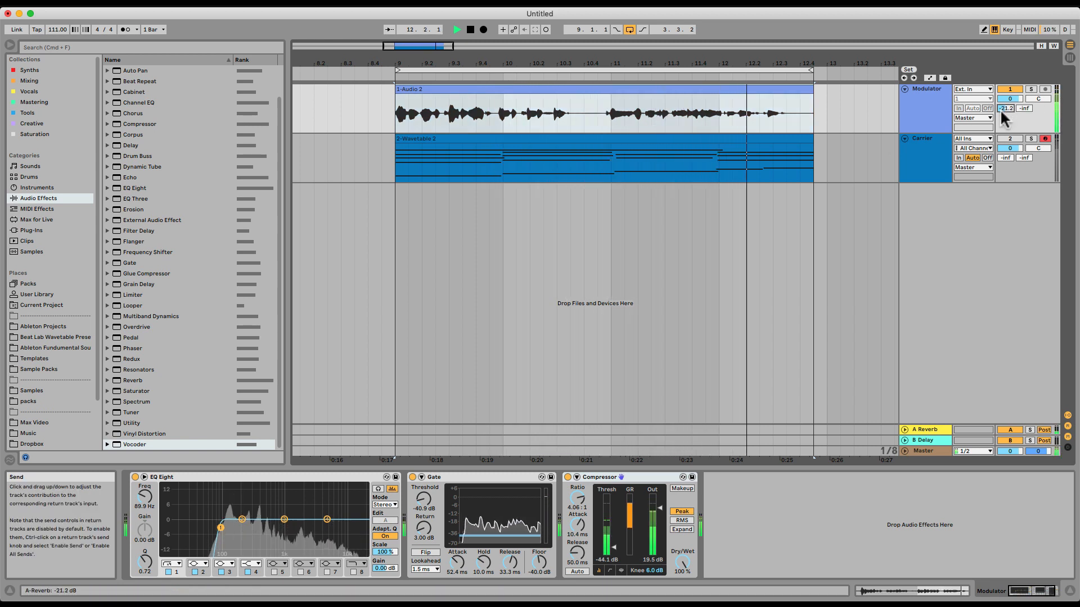
key(space)
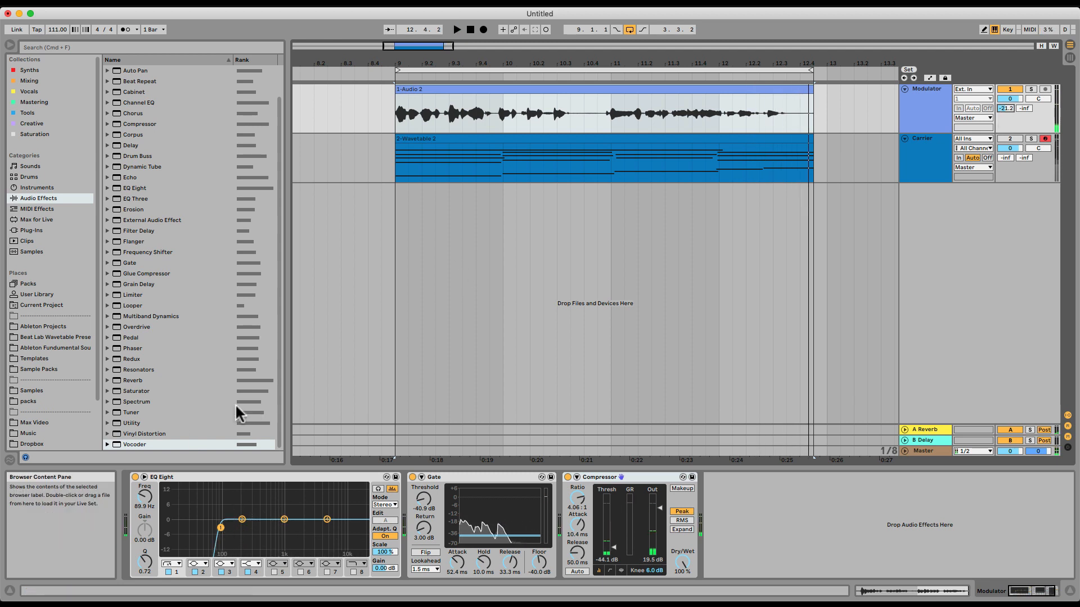
drag(134, 444, 809, 489)
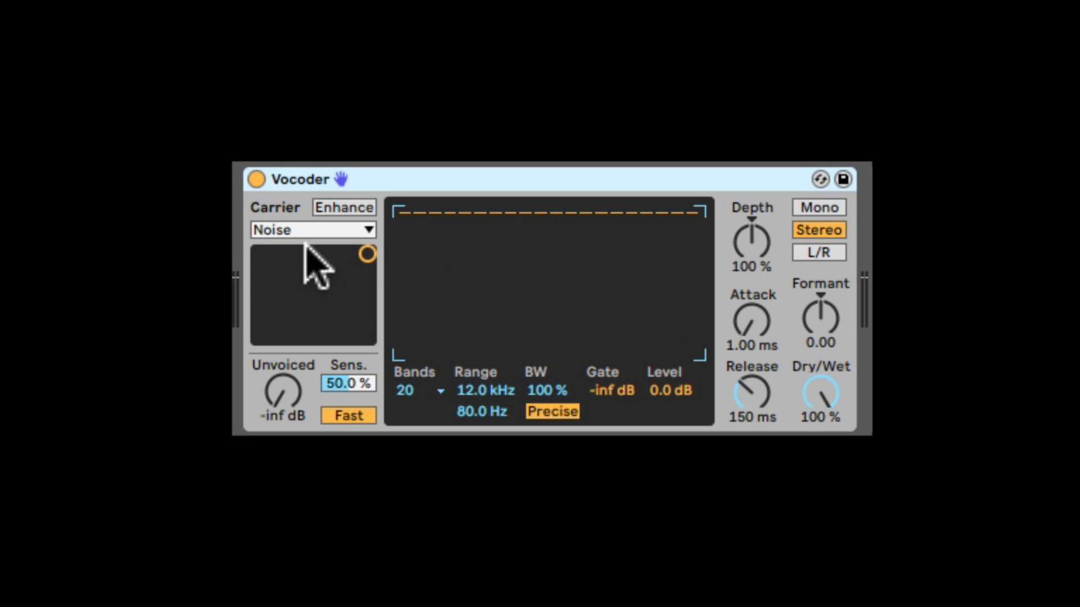
Step: Try the Vocoder's Enhance option on and off while keeping the Noise carrier
click(336, 208)
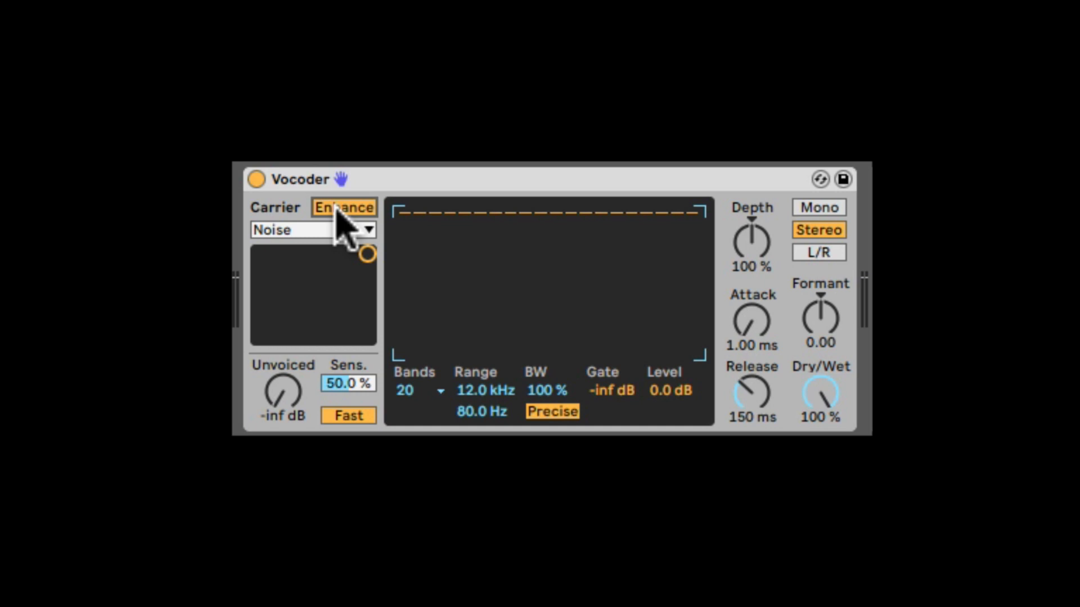
click(336, 207)
click(324, 230)
click(326, 230)
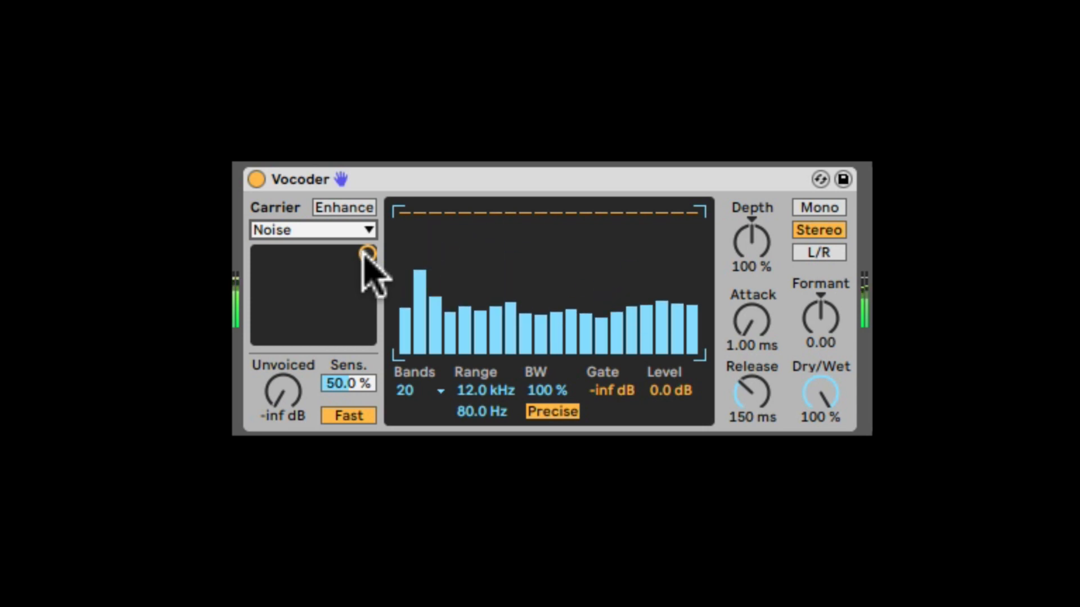
mouse_move(368, 253)
mouse_down()
mouse_move(261, 251)
mouse_move(367, 254)
mouse_move(367, 337)
mouse_move(332, 301)
mouse_move(274, 280)
mouse_move(369, 252)
mouse_move(299, 265)
mouse_move(285, 282)
mouse_move(356, 267)
mouse_move(366, 252)
mouse_up()
click(337, 207)
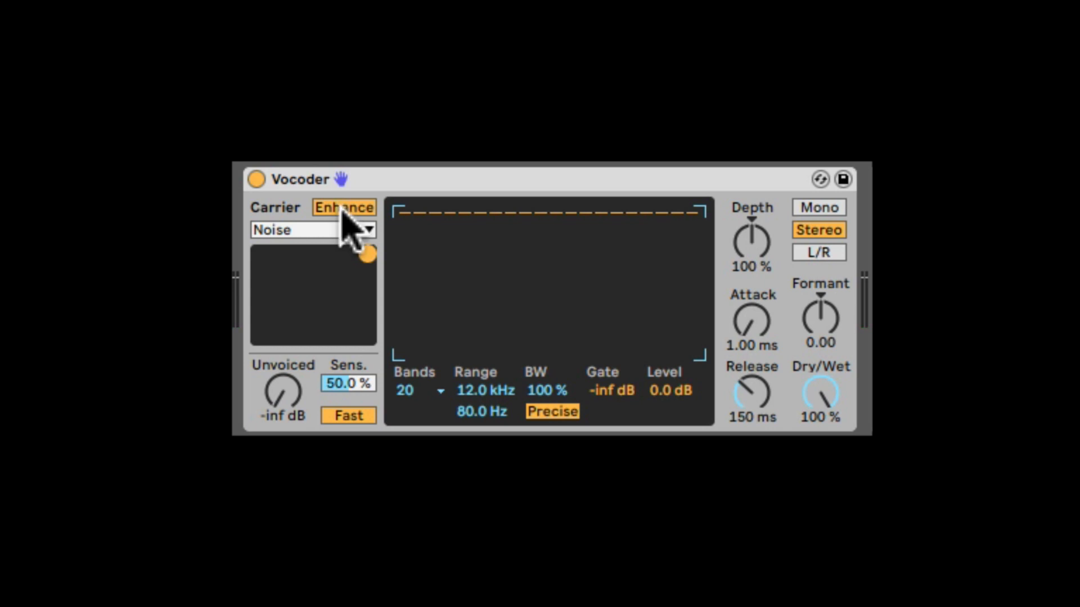
click(343, 210)
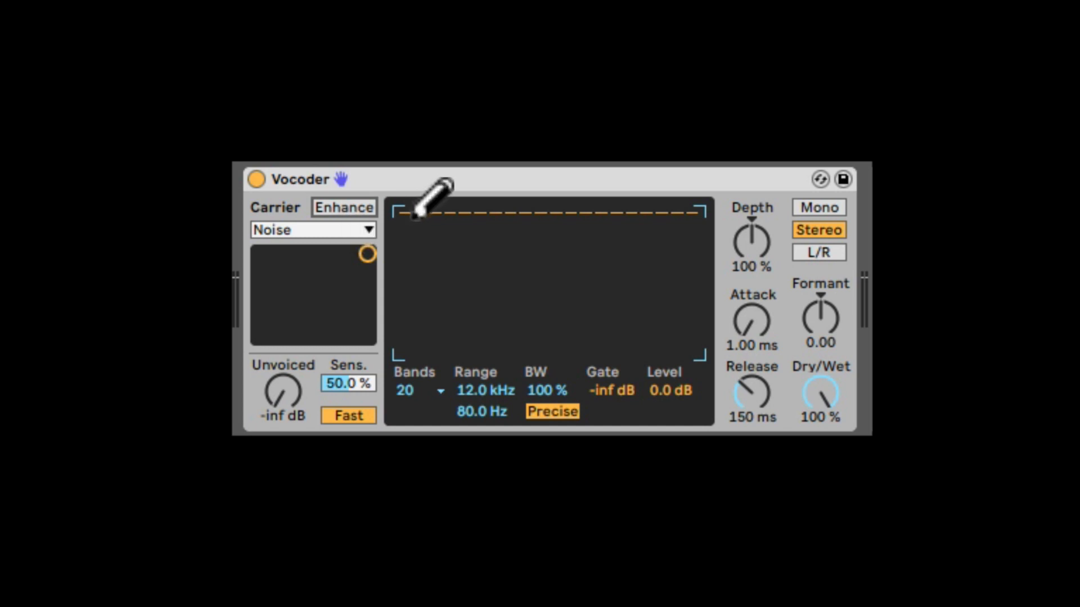
Step: Draw a shallow curve across the Vocoder's band levels, and restore every band to full level
mouse_move(401, 243)
mouse_down()
mouse_move(641, 239)
mouse_move(697, 212)
mouse_up()
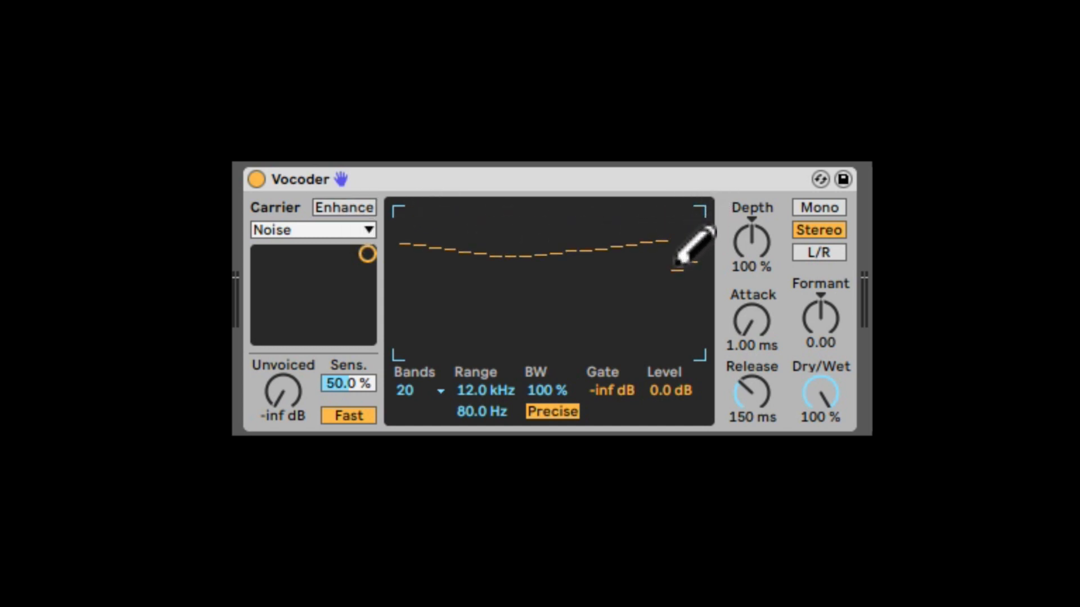
mouse_move(675, 261)
mouse_down()
mouse_move(537, 189)
mouse_move(397, 183)
mouse_up()
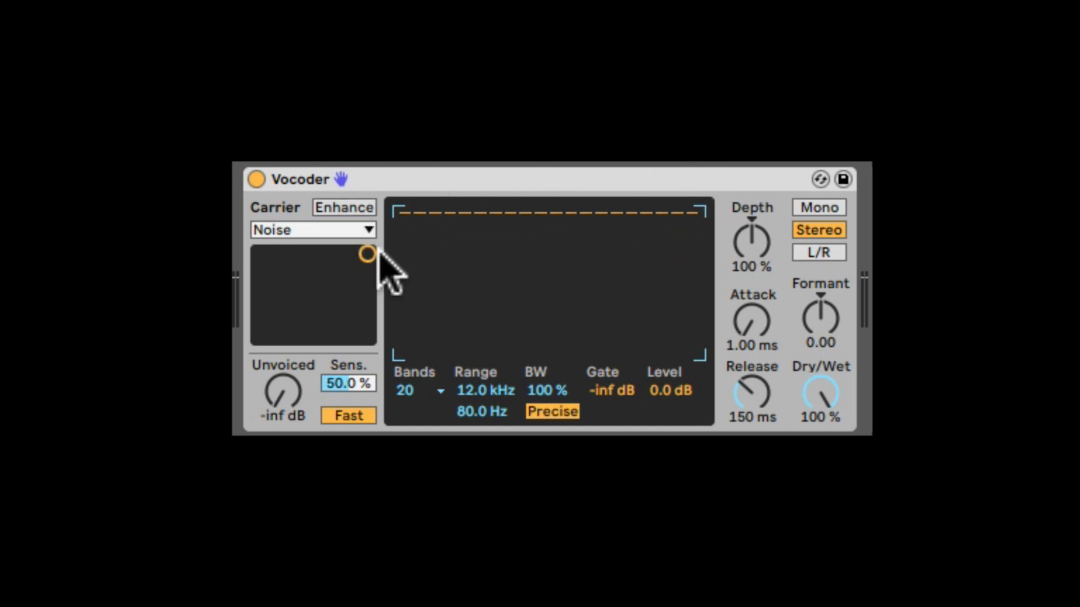
Step: Set the Vocoder's carrier to External with audio taken from the Carrier track
click(307, 231)
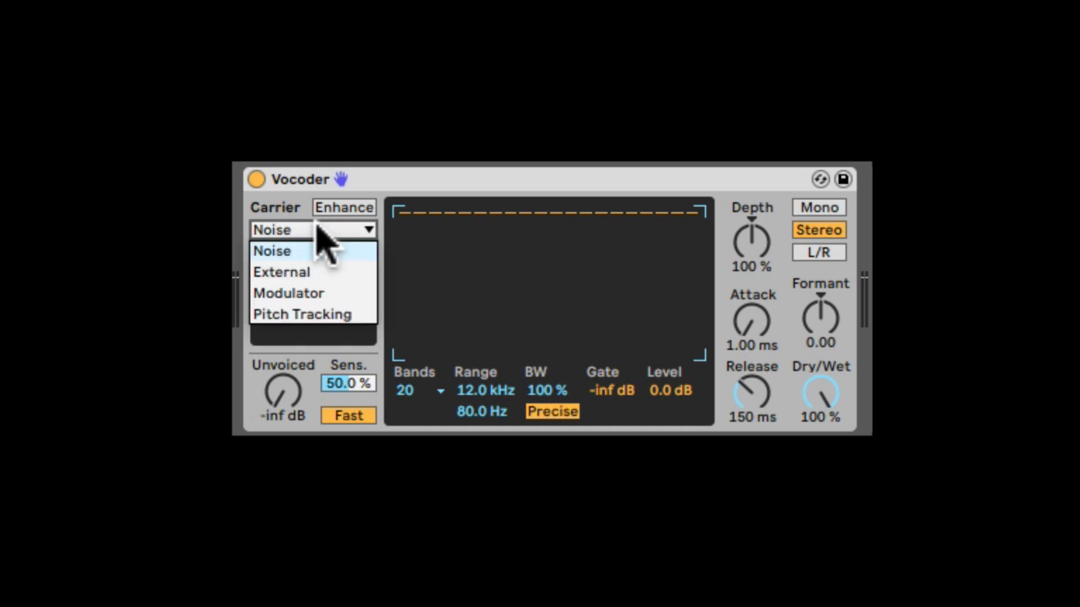
click(325, 275)
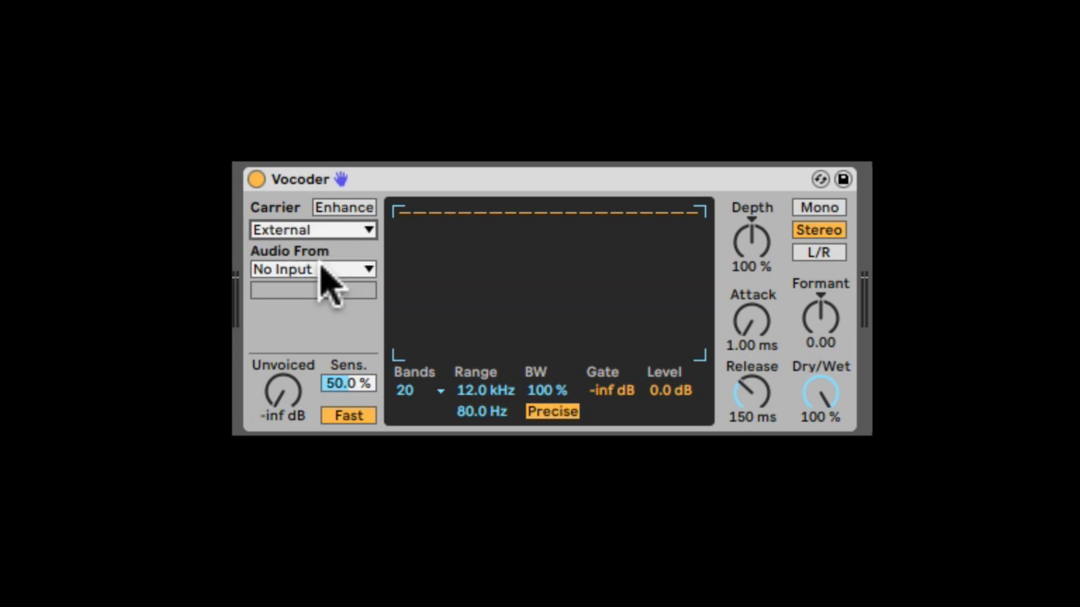
click(322, 269)
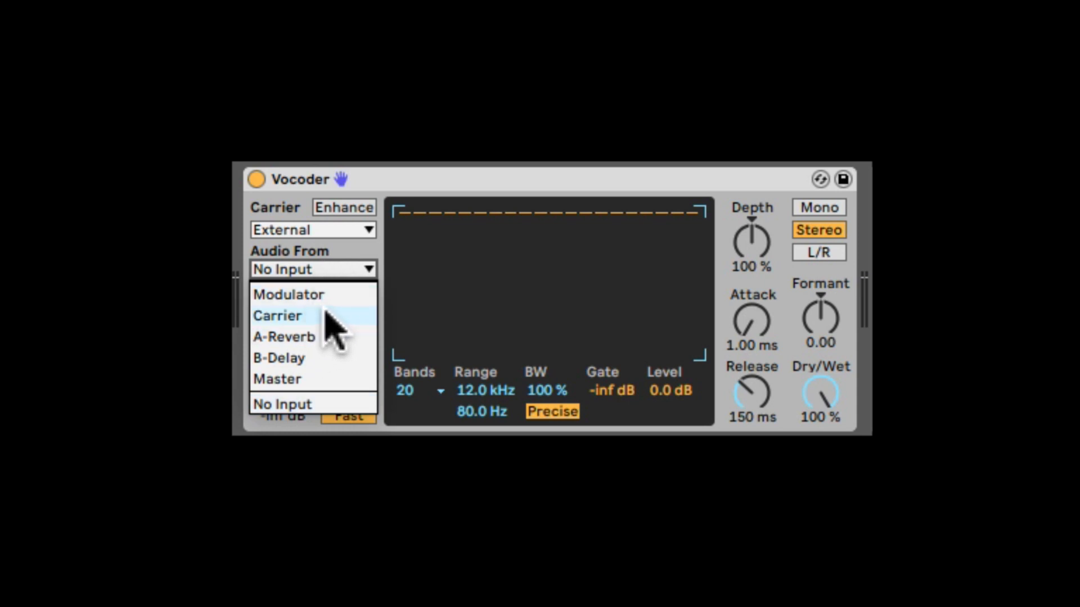
click(327, 315)
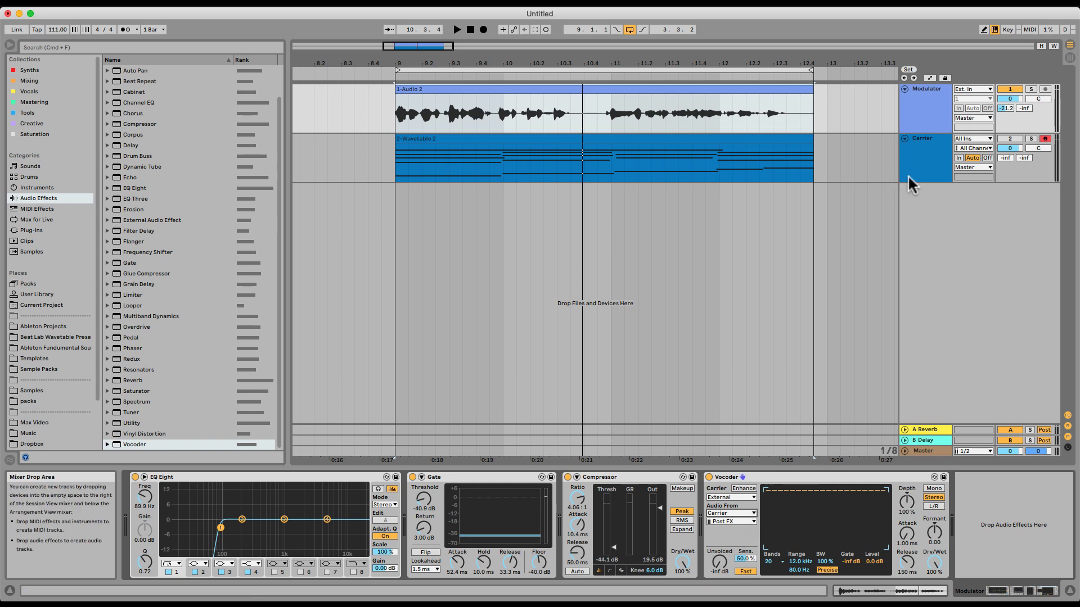
Step: Solo the Carrier track and play its Wavetable clip to hear the synth on its own
click(918, 155)
click(852, 531)
scroll(845, 541, left, 5)
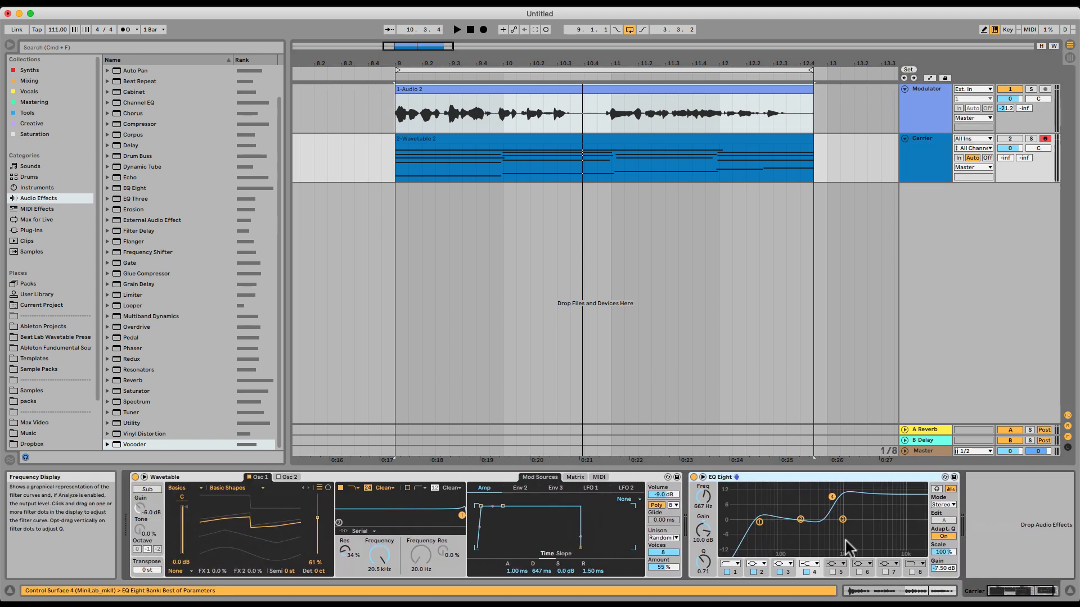
click(1031, 138)
click(1031, 137)
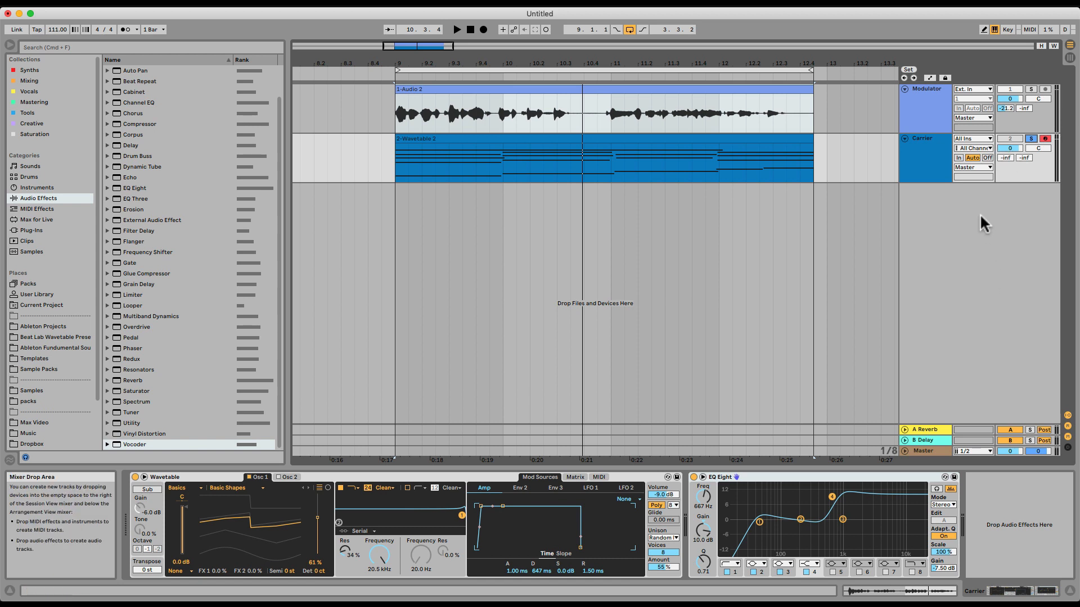
key(space)
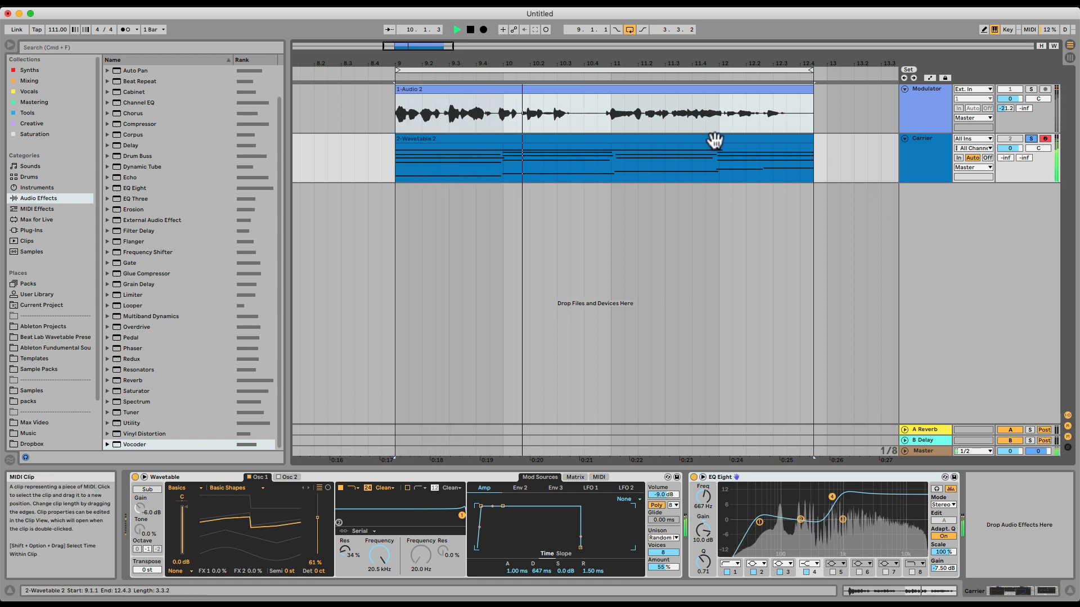
double_click(714, 140)
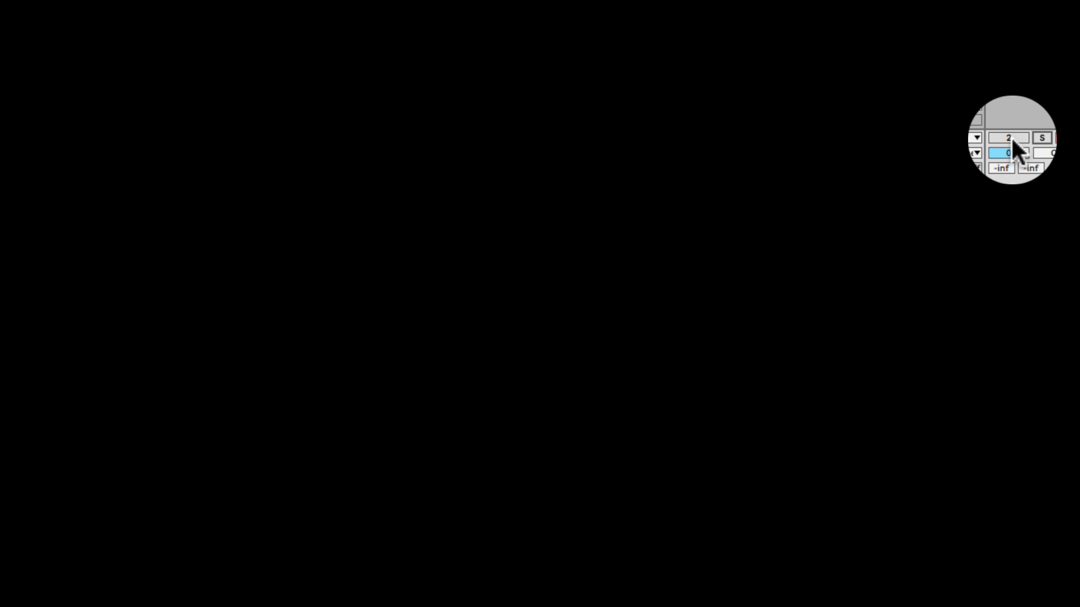
Step: Mute the Carrier track and play the vocoded sound with the Modulator track's devices shown
click(1010, 137)
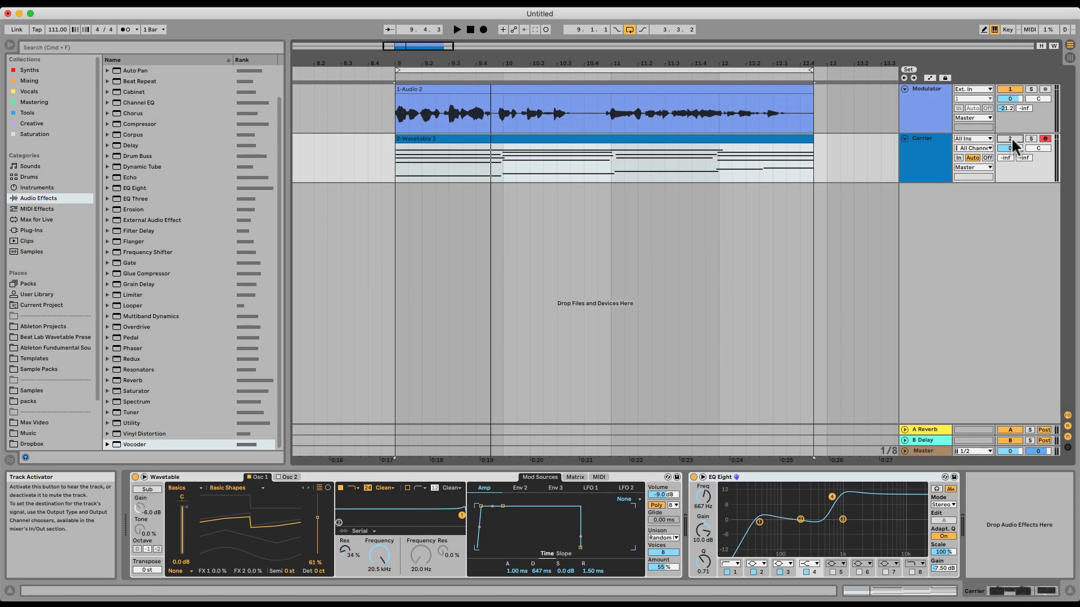
click(933, 113)
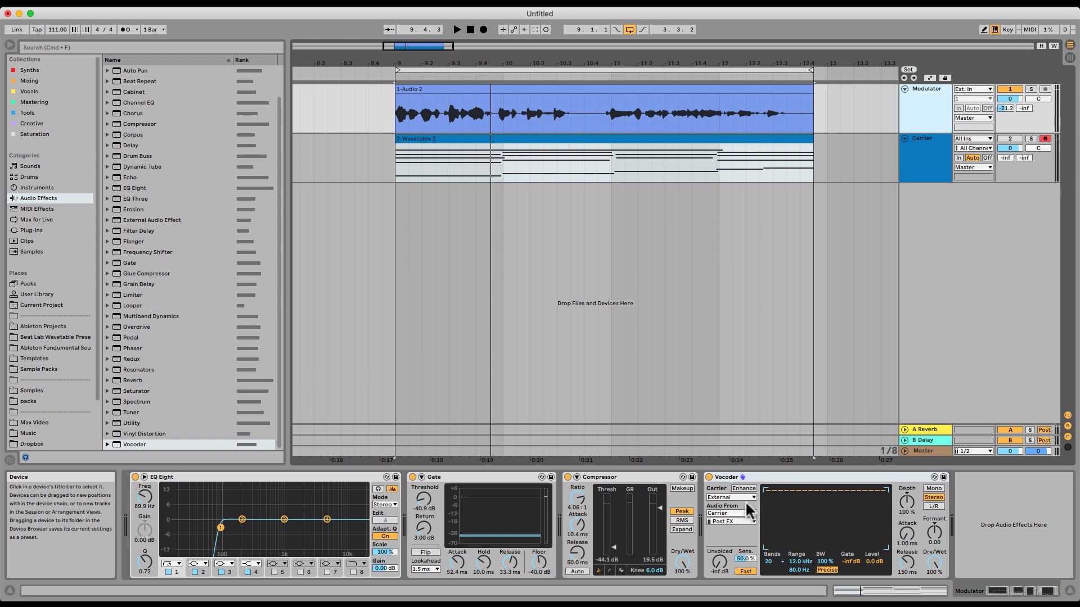
key(space)
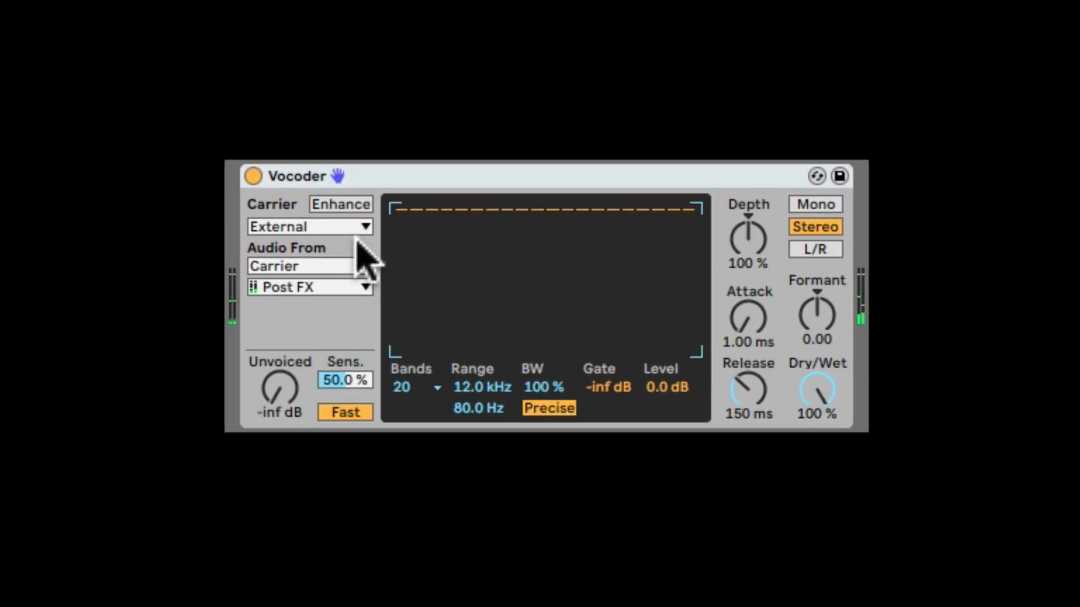
Step: Compare the vocoded sound with Enhance on and off, and leave Enhance on
click(349, 204)
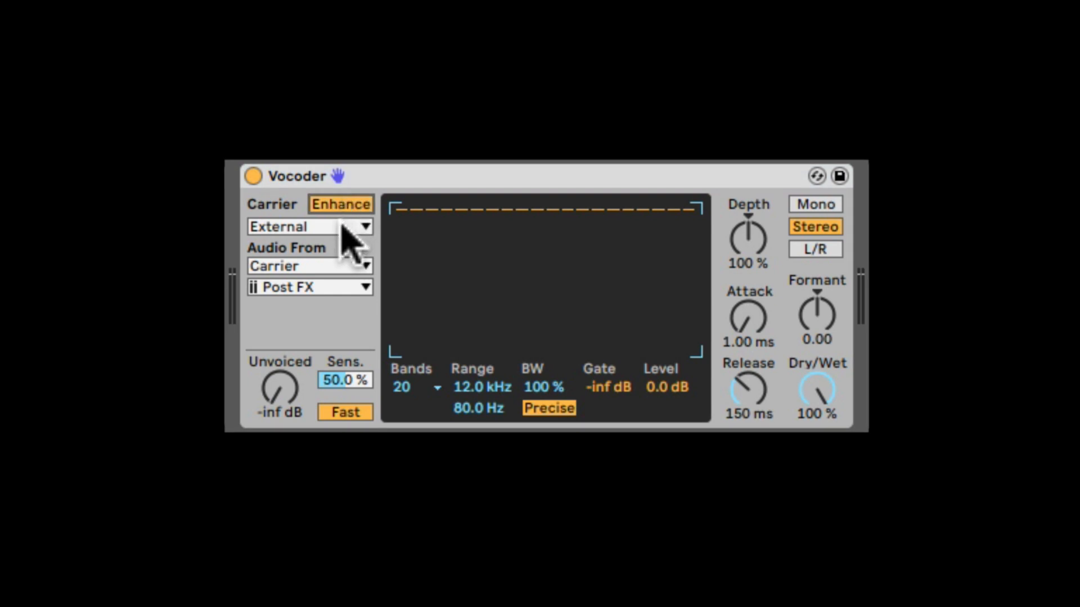
click(345, 205)
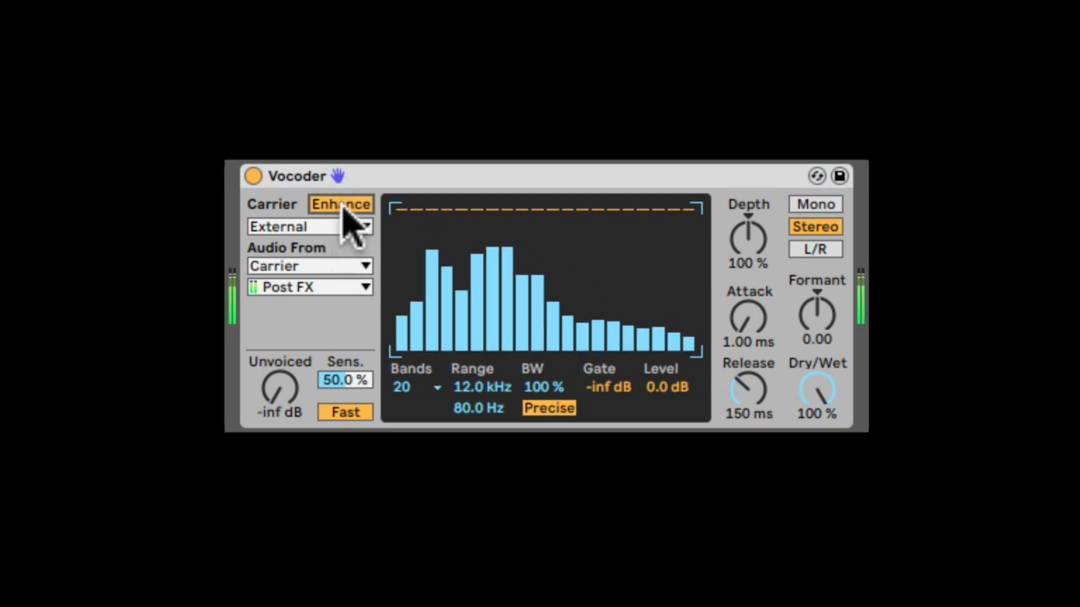
click(343, 206)
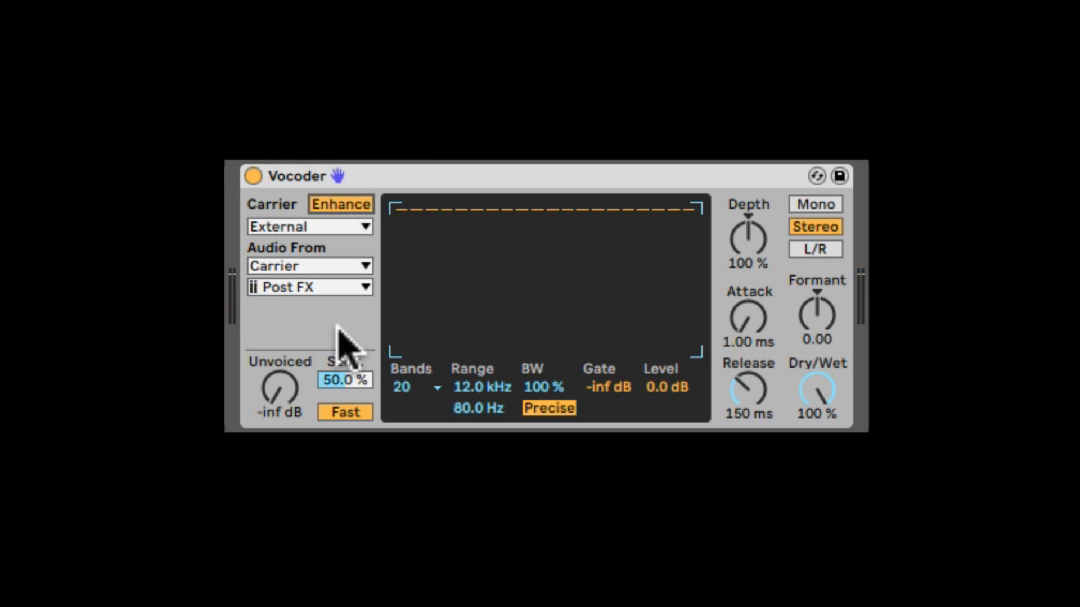
Step: Set the Vocoder's Unvoiced level to -10 dB and keep Carrier as its audio source
click(281, 363)
mouse_move(284, 393)
mouse_down()
mouse_move(285, 382)
mouse_move(284, 392)
mouse_up()
click(351, 379)
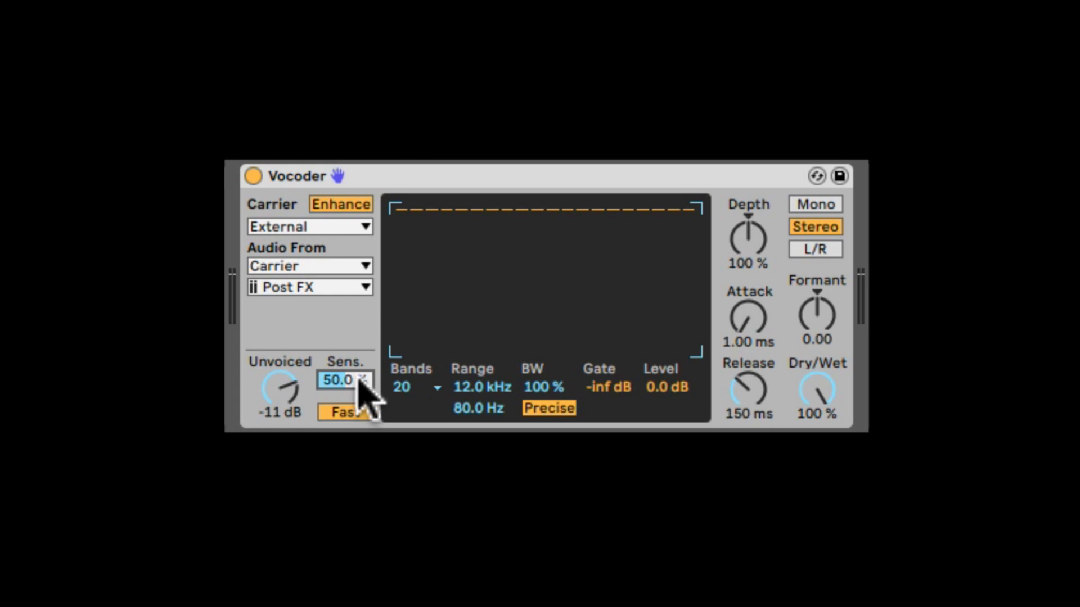
drag(310, 388, 307, 366)
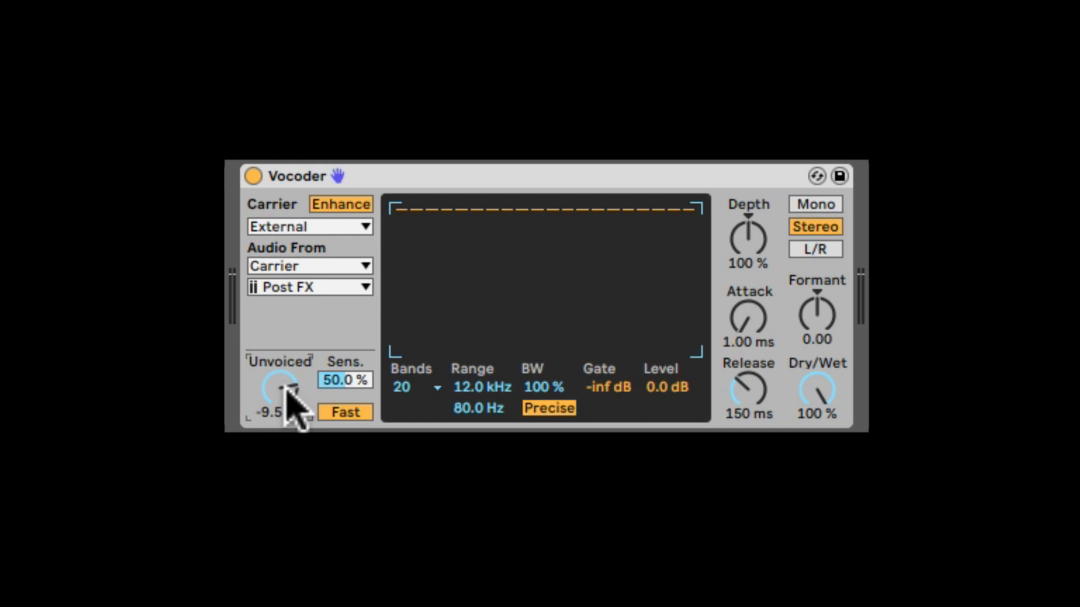
drag(286, 388, 285, 391)
click(312, 268)
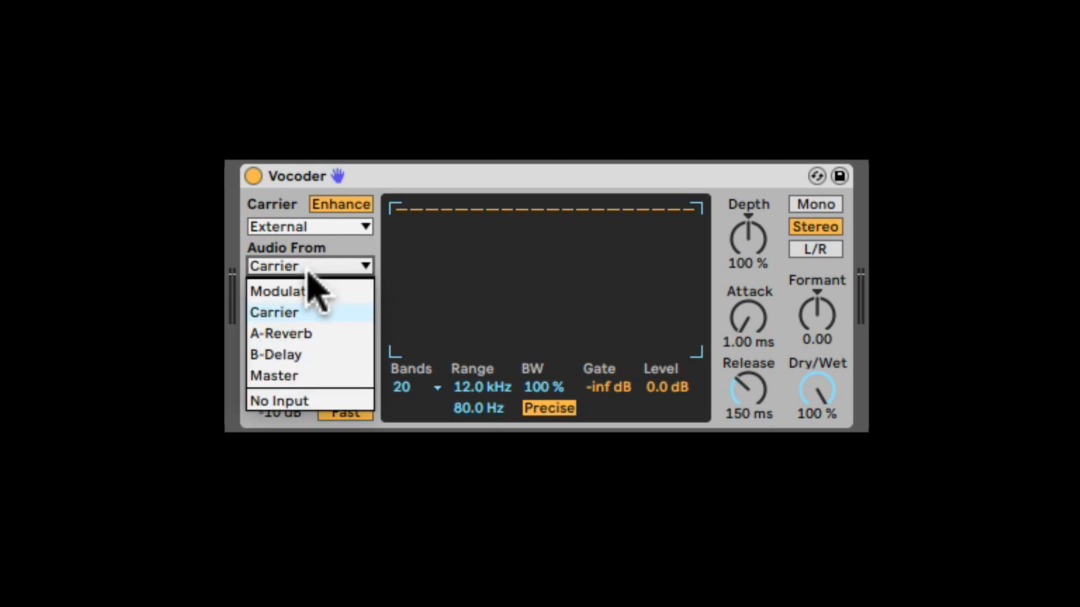
click(313, 269)
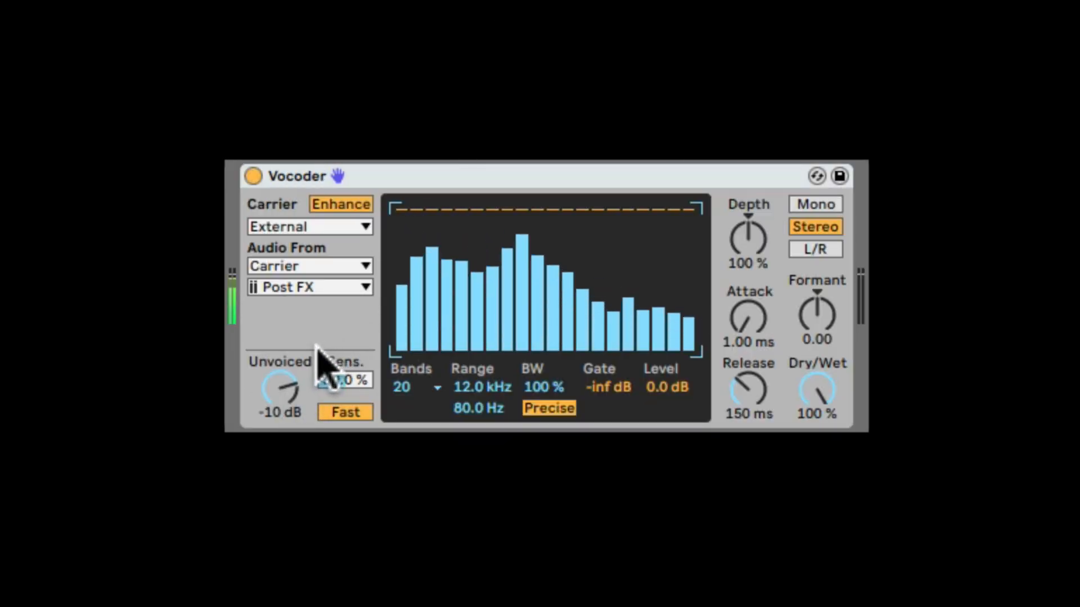
Step: Set the Vocoder's Sens. to 55.5 % and its Unvoiced level to -13 dB during playback
drag(284, 388, 284, 348)
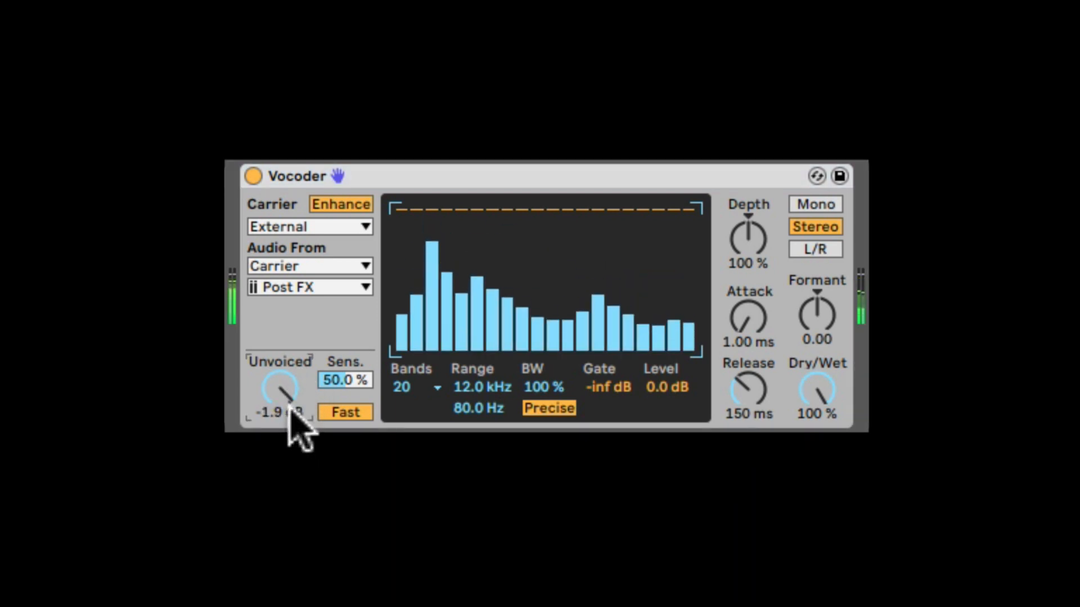
drag(332, 384, 351, 424)
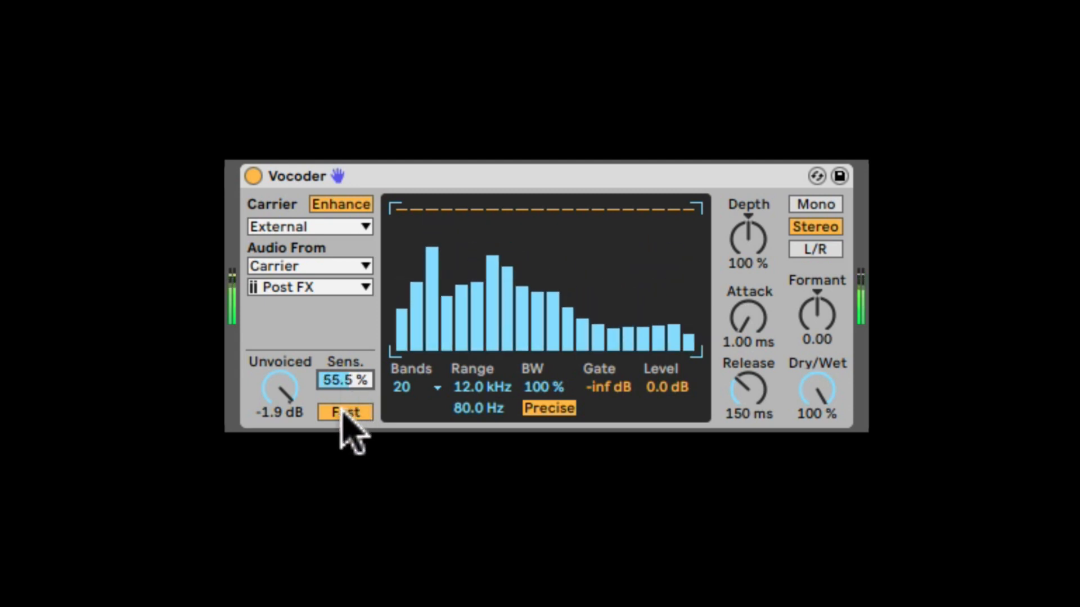
drag(280, 388, 280, 425)
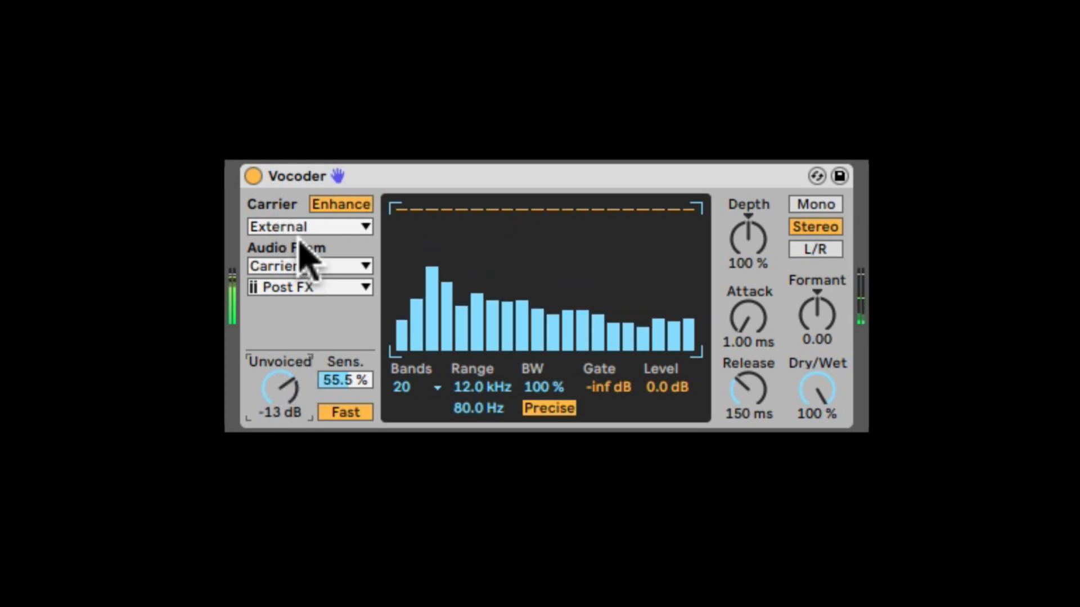
Step: Compare the Vocoder's Slow and Fast modes, keep Fast, and readjust the Unvoiced level to -13 dB
click(332, 413)
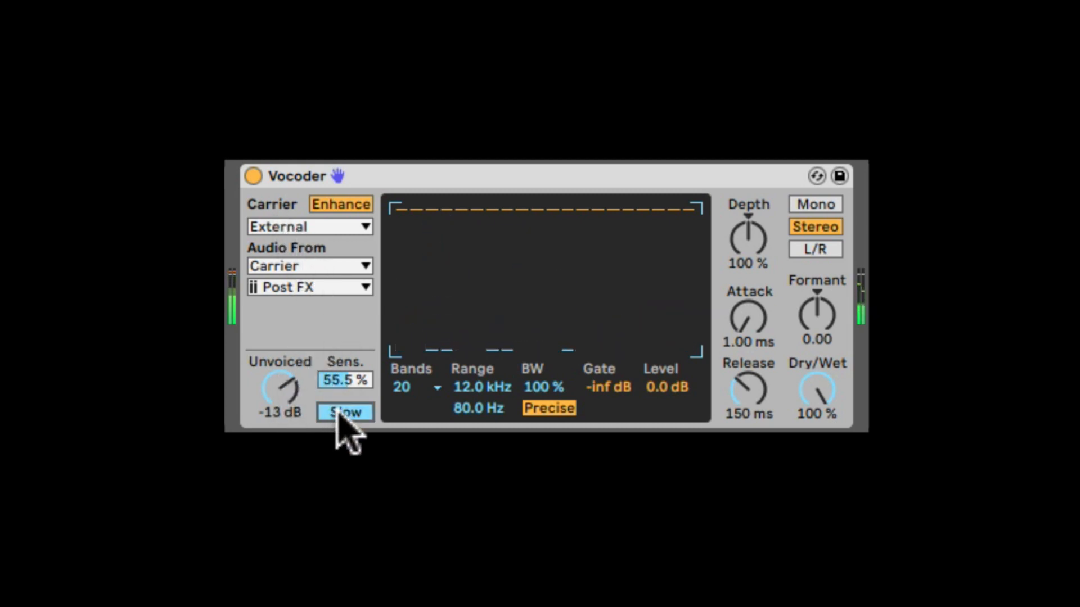
click(335, 413)
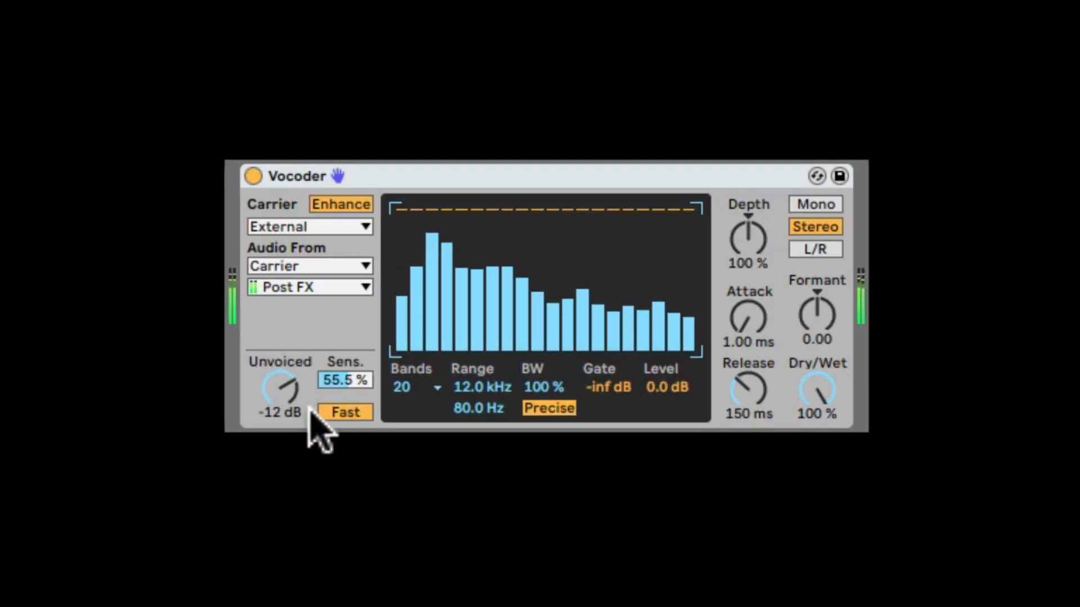
drag(284, 397, 284, 382)
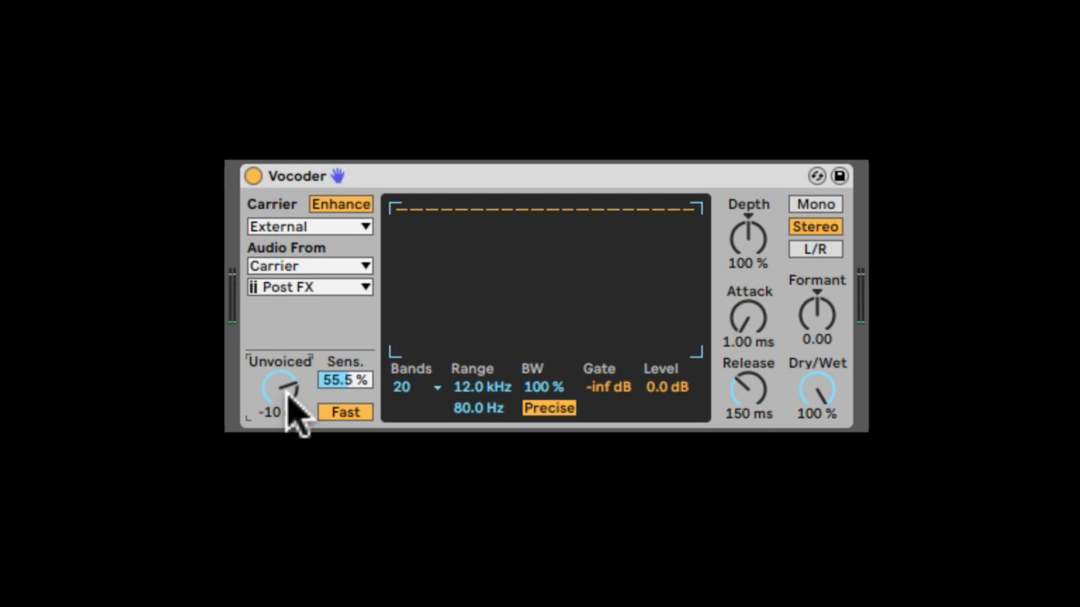
drag(293, 414, 295, 427)
mouse_move(280, 386)
mouse_down()
mouse_move(280, 417)
mouse_move(279, 380)
mouse_up()
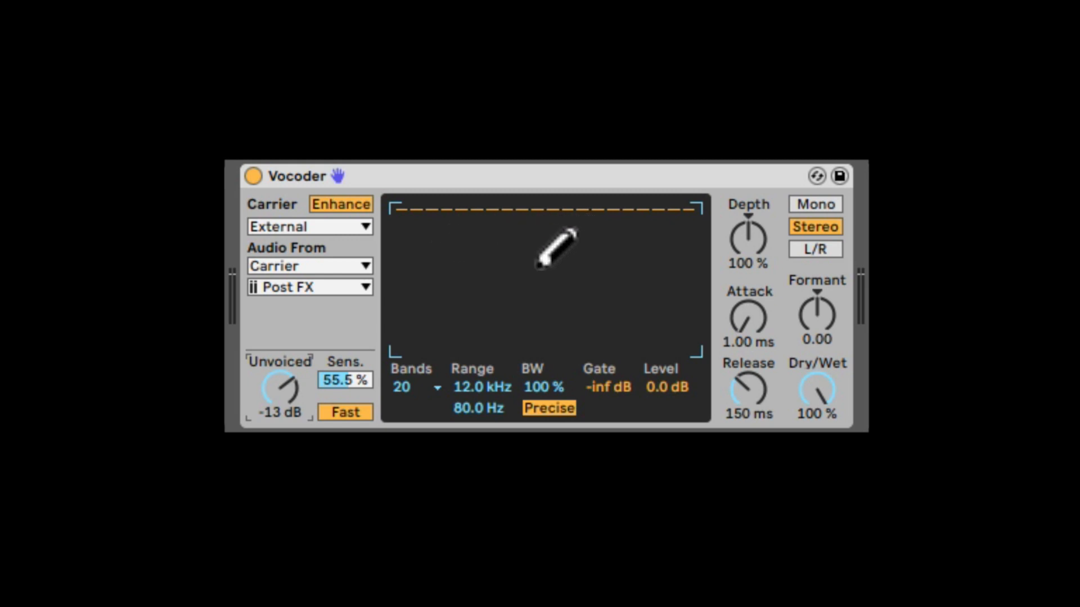
Step: Try the Vocoder with 4 bands, and set its number of filter bands to 40 during playback
mouse_move(413, 269)
mouse_down()
mouse_move(465, 276)
mouse_move(591, 257)
mouse_move(658, 219)
mouse_move(699, 221)
mouse_move(667, 321)
mouse_move(574, 209)
mouse_move(417, 185)
mouse_move(683, 180)
mouse_move(498, 259)
mouse_move(662, 198)
mouse_move(450, 189)
mouse_up()
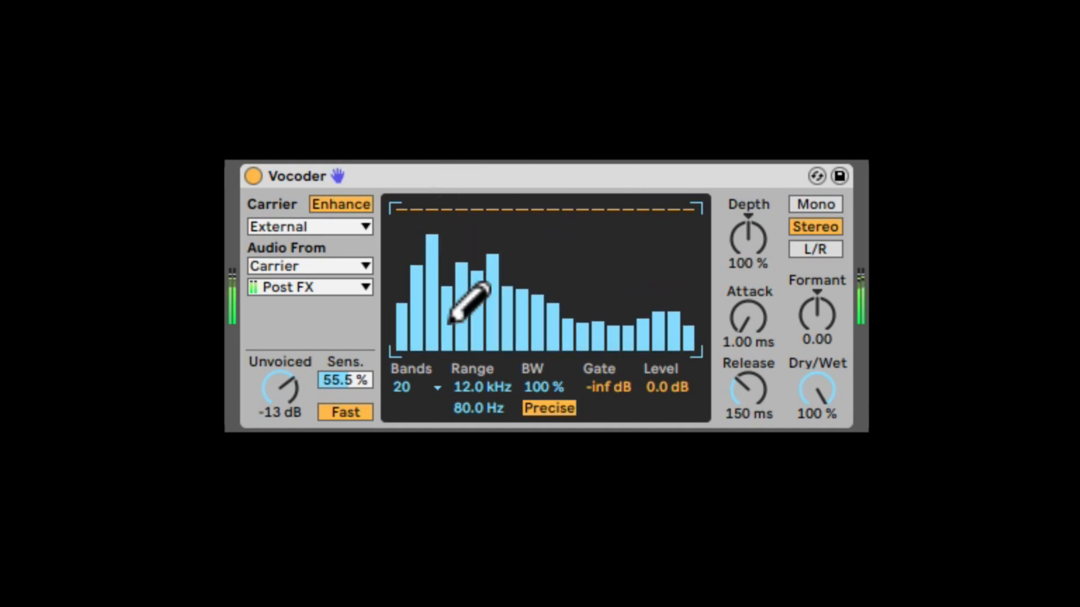
click(421, 388)
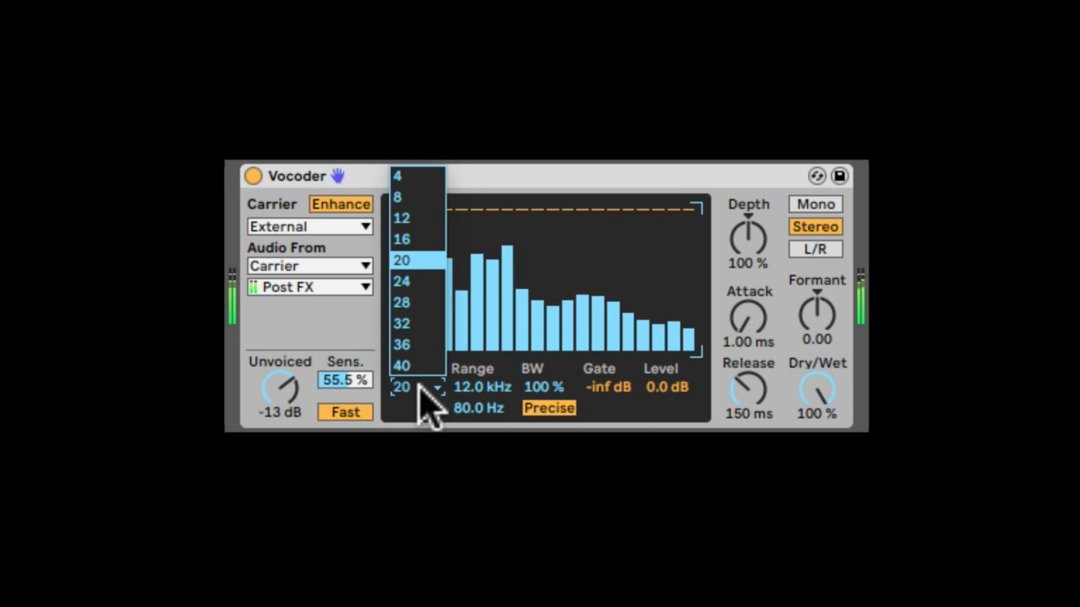
click(418, 176)
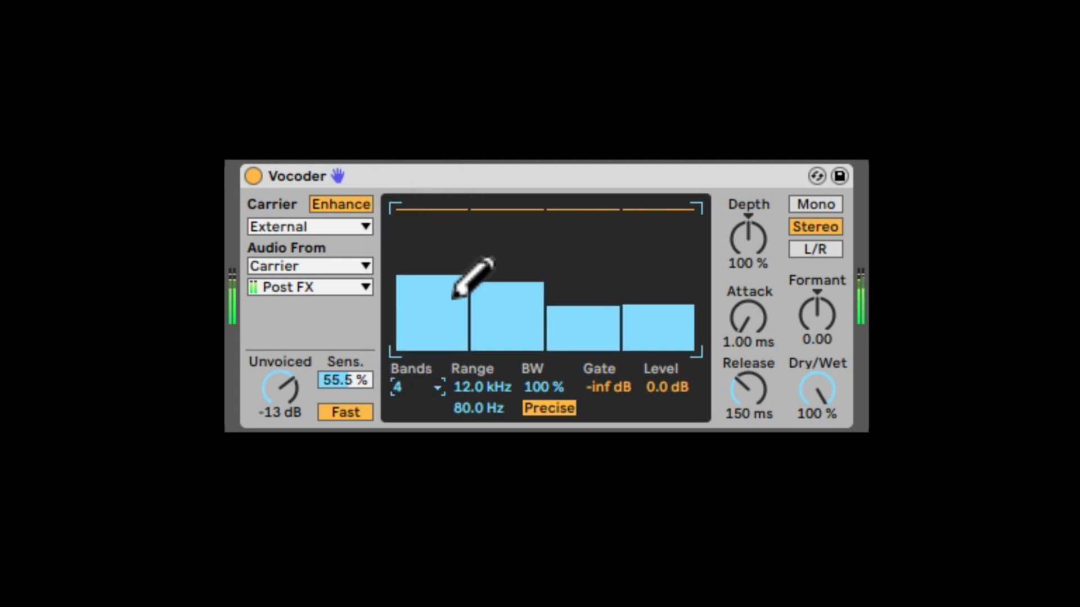
click(429, 388)
click(427, 376)
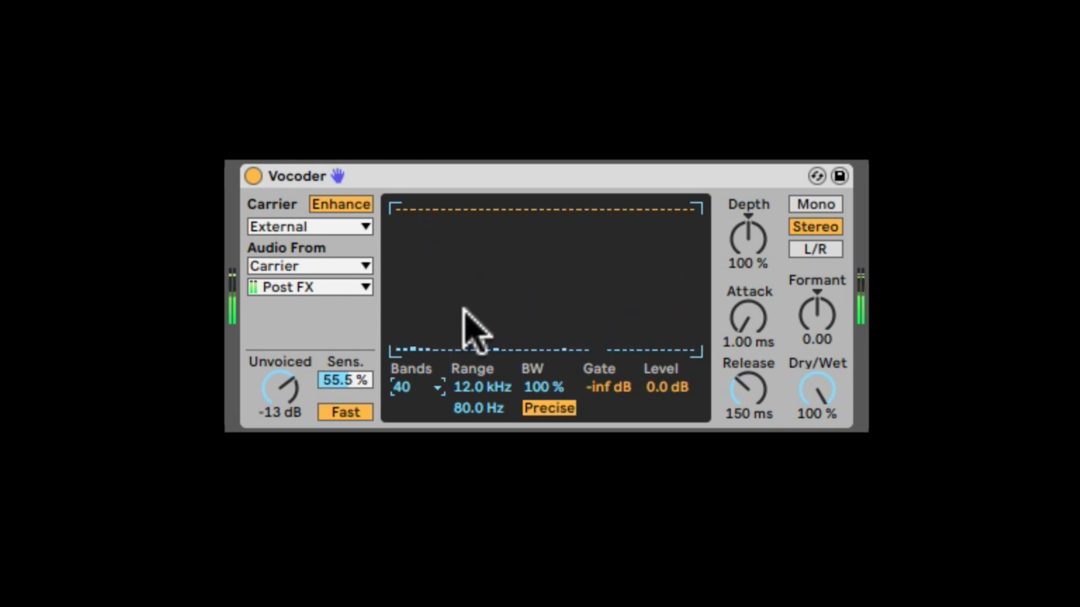
click(416, 382)
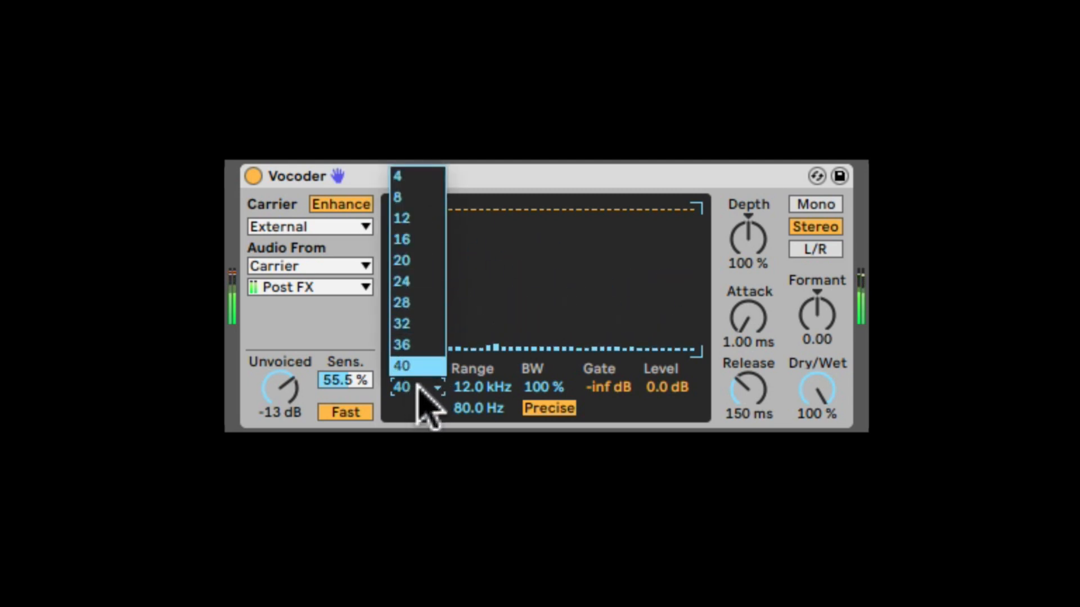
click(416, 382)
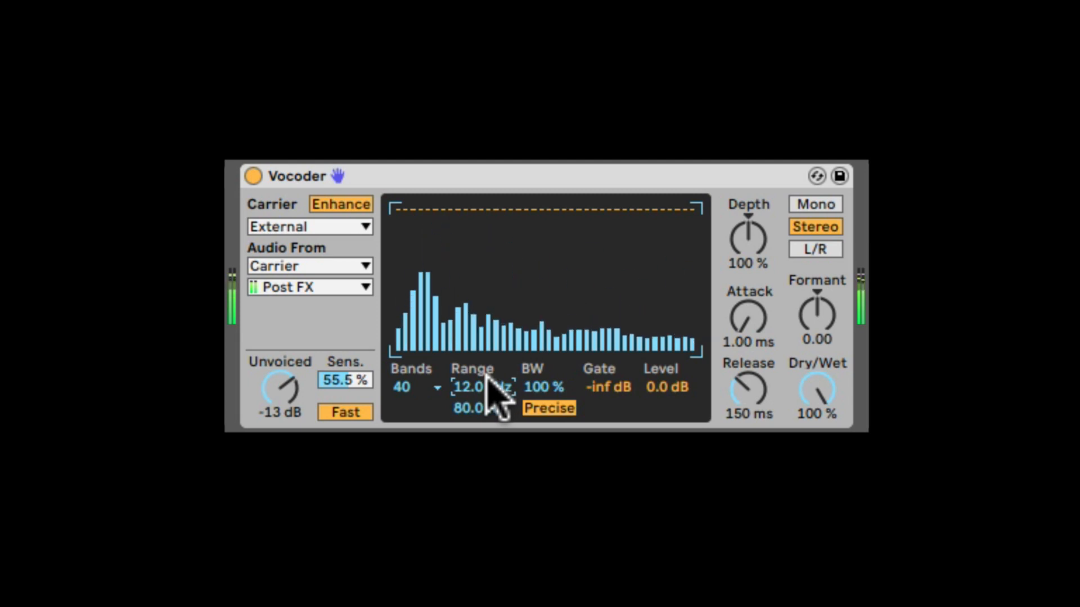
Step: Set the Vocoder's filter range to an upper limit of 18.0 kHz and a lower limit of 49.2 Hz
mouse_move(475, 384)
mouse_down()
mouse_move(475, 366)
mouse_move(481, 402)
mouse_up()
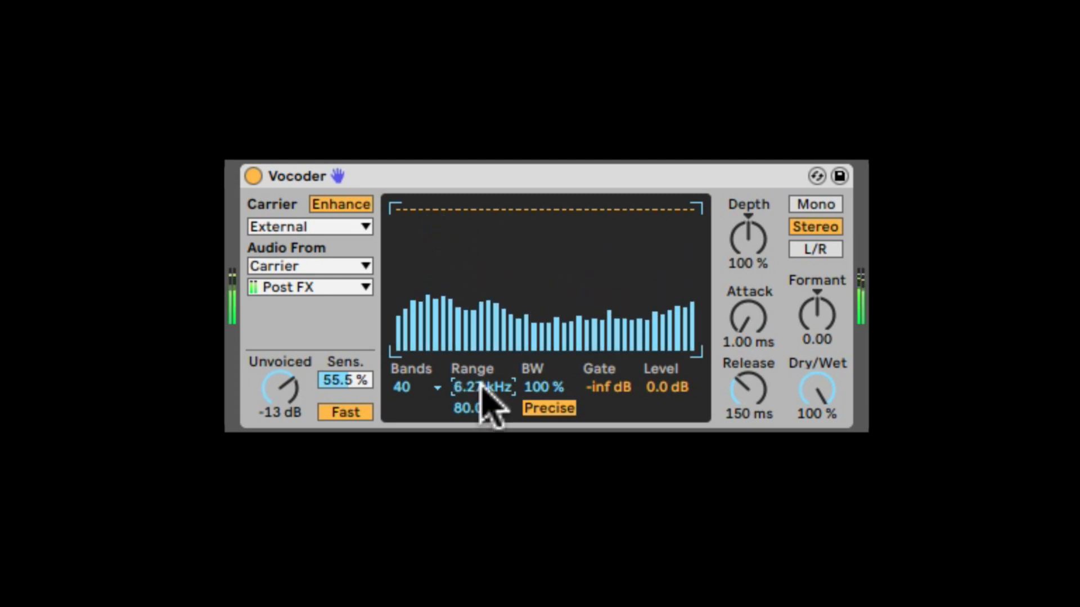
drag(480, 397, 481, 362)
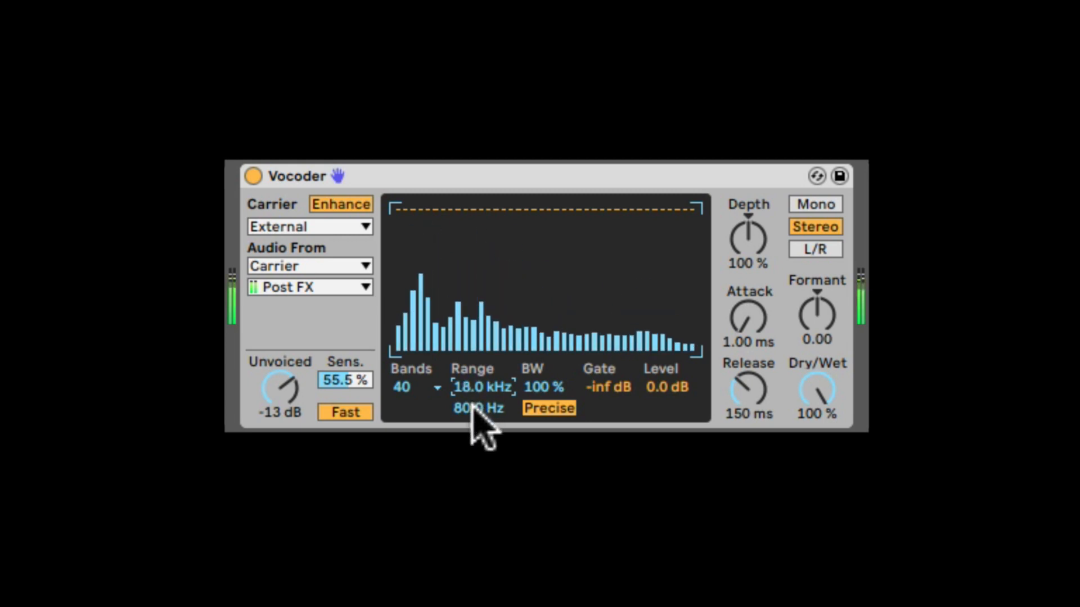
mouse_move(475, 409)
mouse_down()
mouse_move(475, 378)
mouse_move(469, 441)
mouse_move(471, 409)
mouse_up()
Step: Try the Vocoder's filter bandwidth at 200 % and 10.0 %, and restore it to 100 %
click(532, 386)
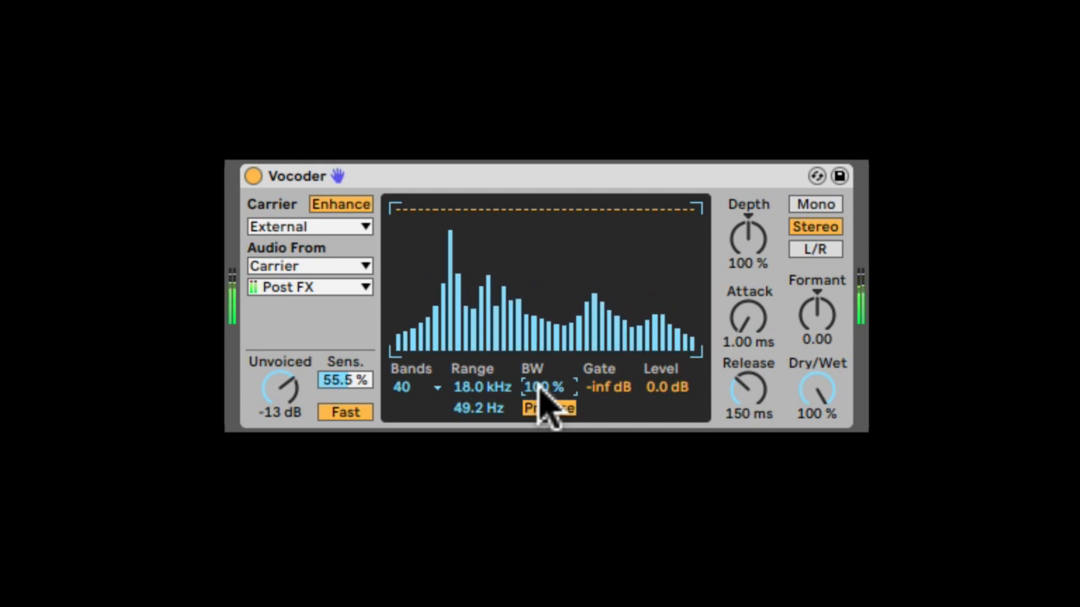
drag(532, 385, 533, 365)
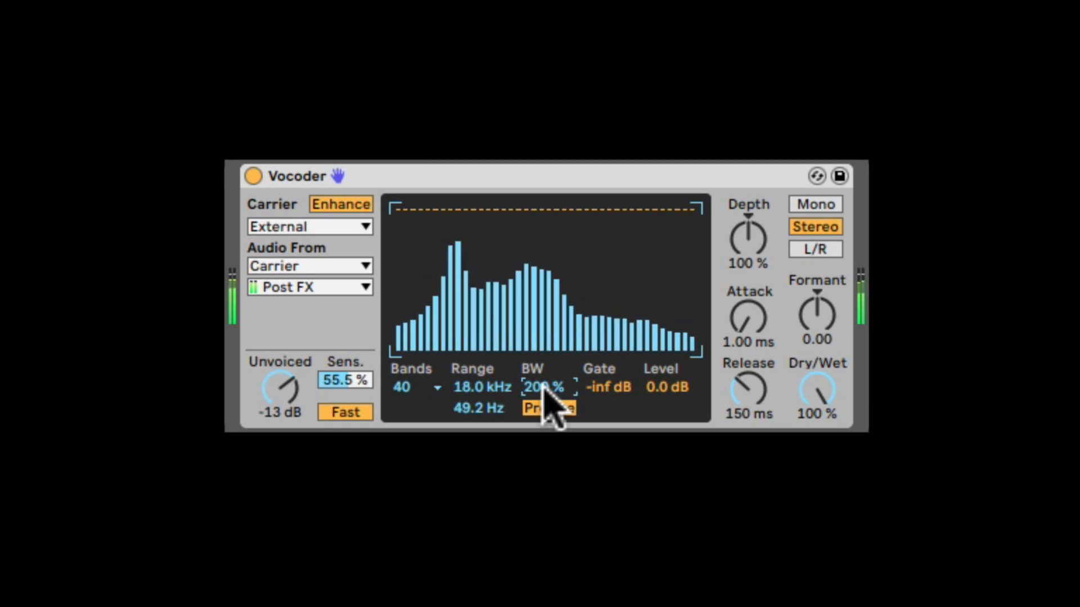
drag(543, 388, 543, 426)
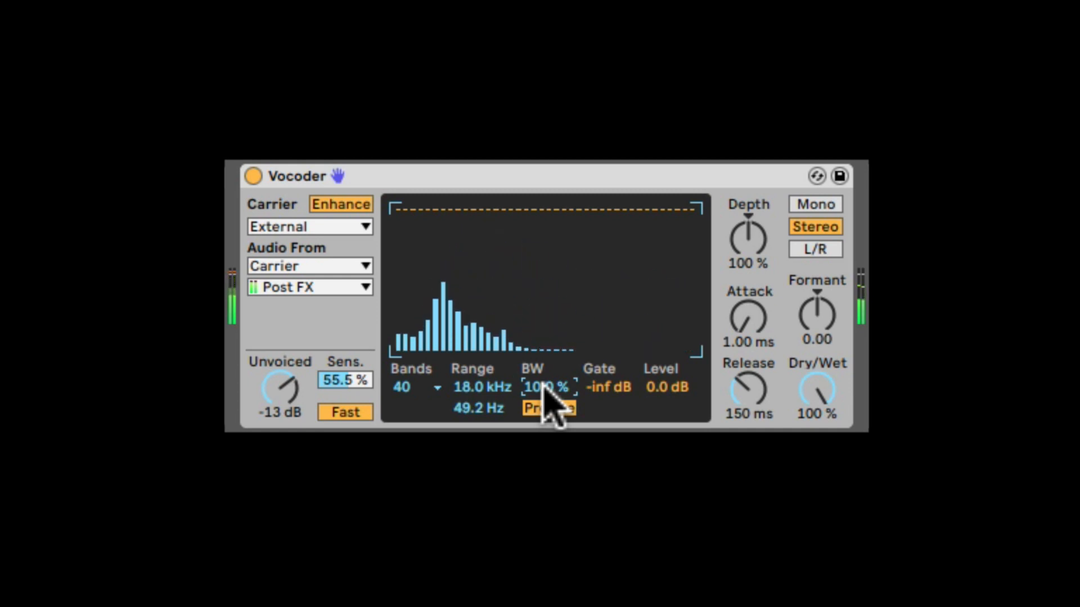
drag(542, 384, 542, 315)
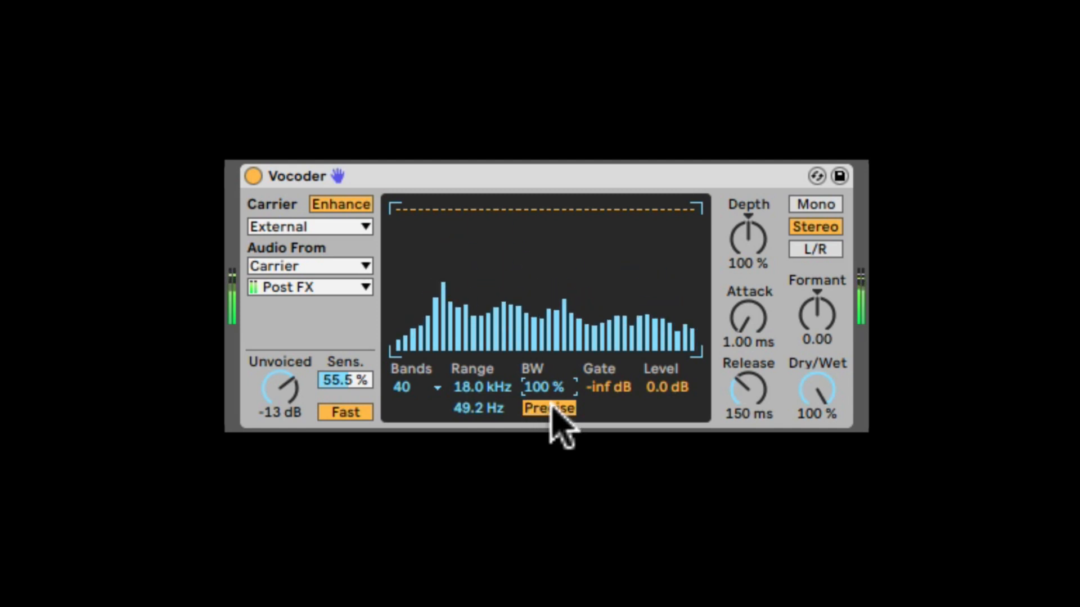
Step: Compare the Vocoder's Retro and Precise filter modes, and keep Precise
click(547, 409)
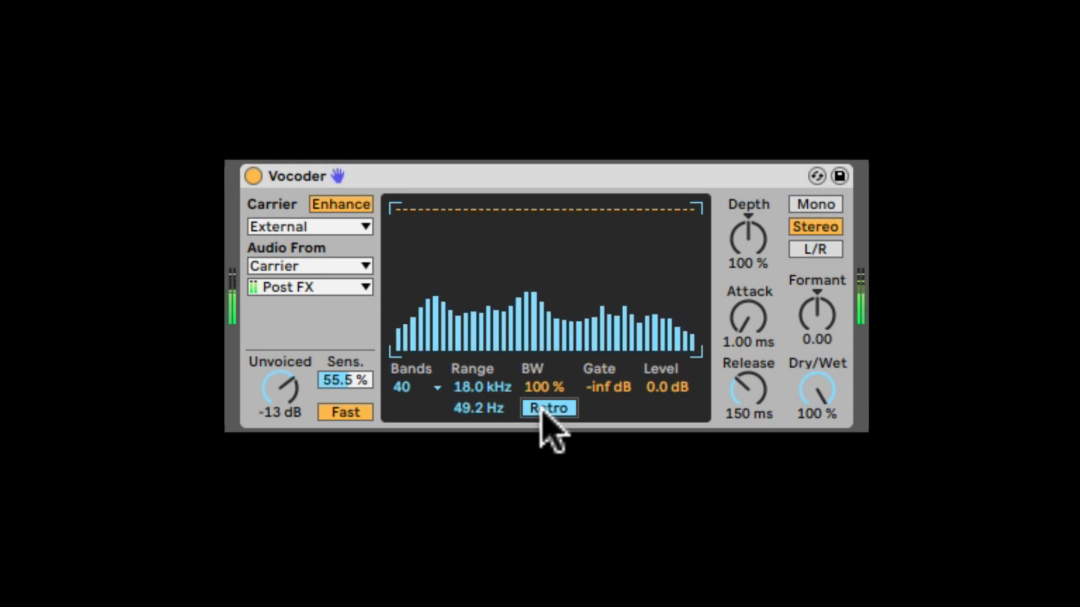
click(542, 409)
click(543, 410)
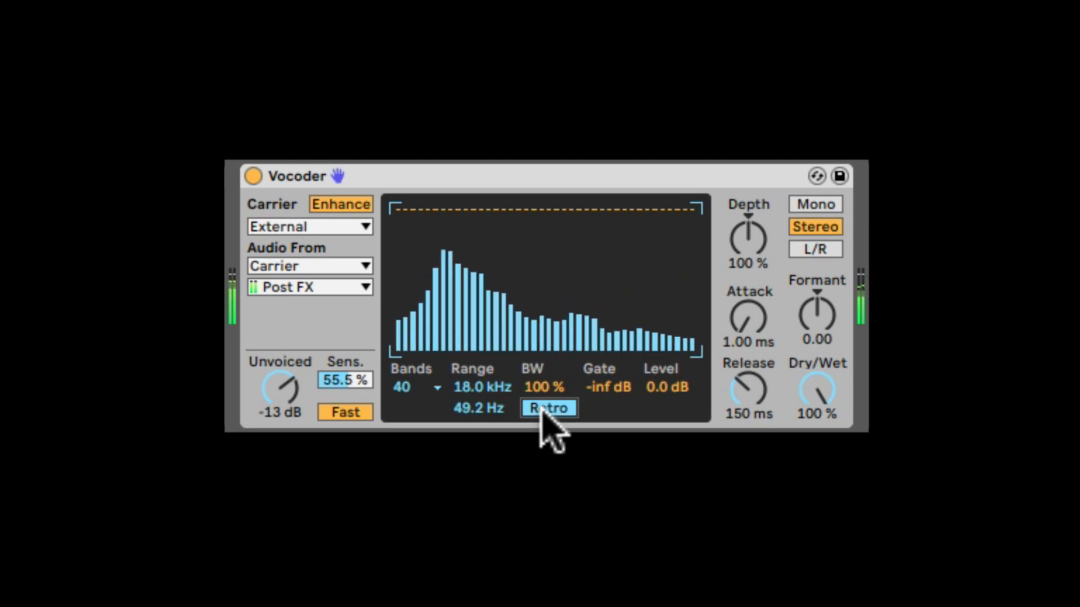
click(542, 409)
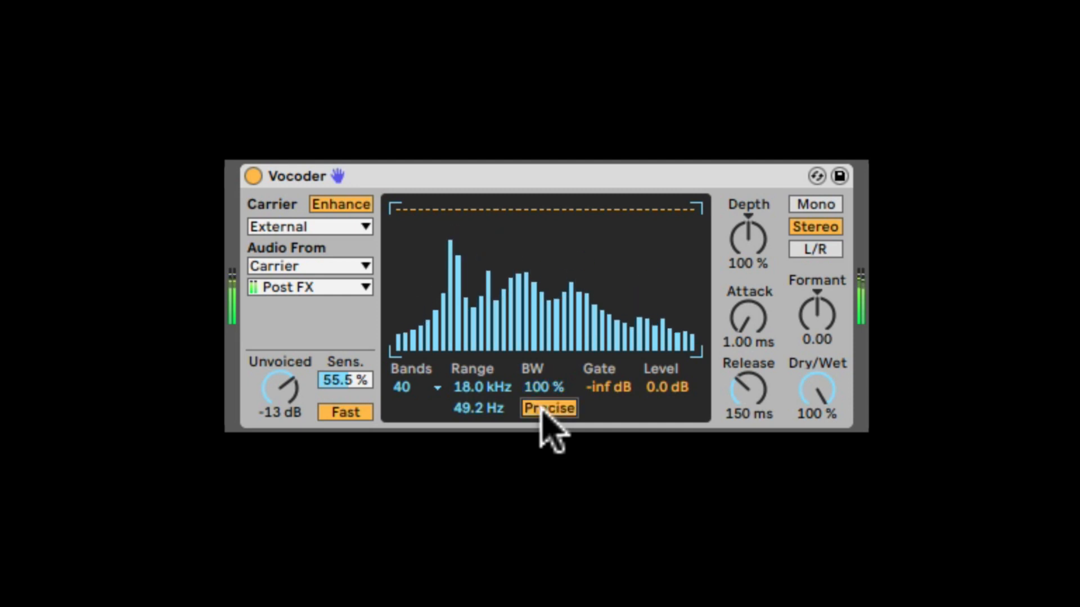
Step: Try the Vocoder's Gate at -5.4 dB, restore it to -inf dB, and keep the Level at 0.0 dB
click(619, 387)
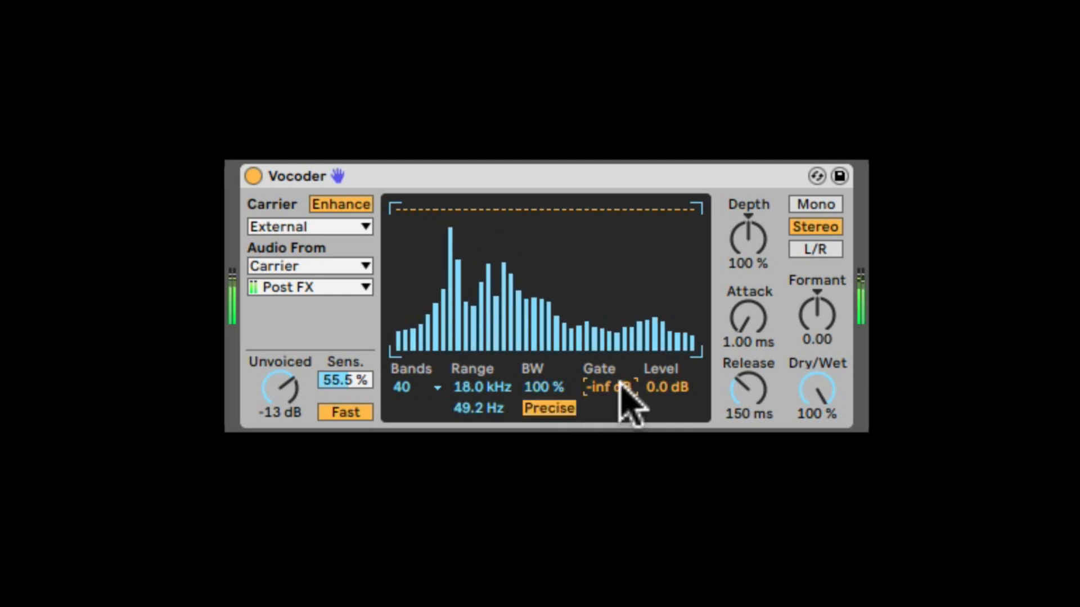
drag(619, 387, 618, 304)
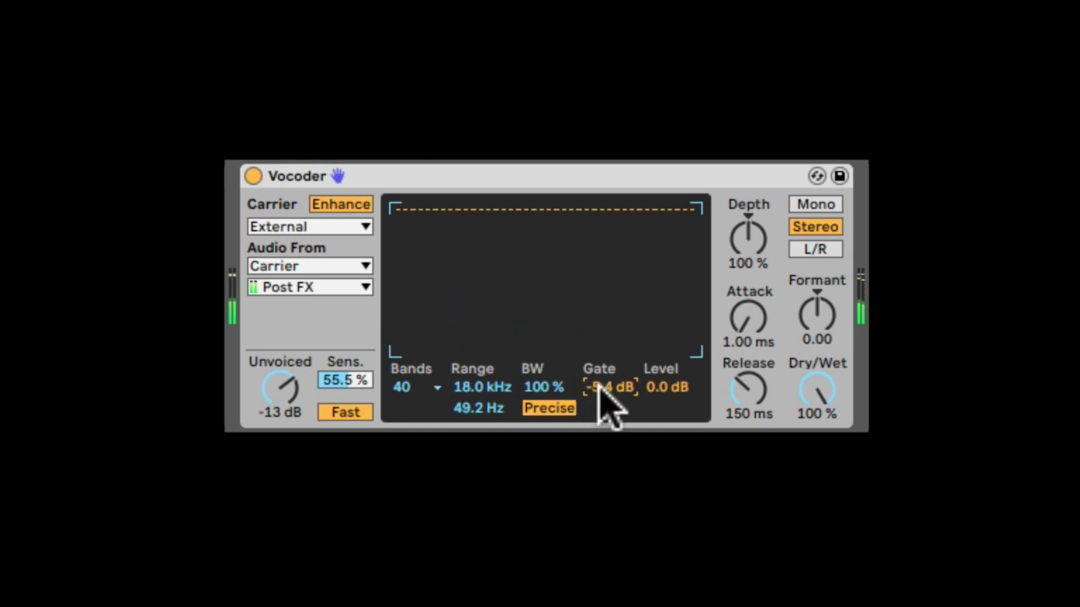
drag(598, 387, 598, 461)
click(657, 388)
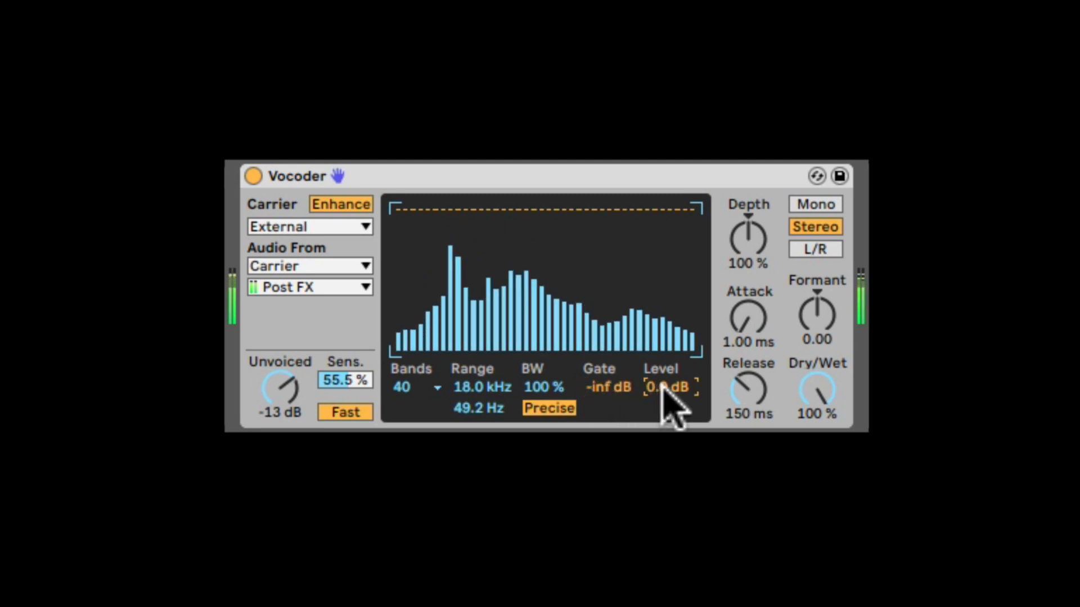
mouse_move(662, 387)
mouse_down()
mouse_move(662, 438)
mouse_move(660, 387)
mouse_up()
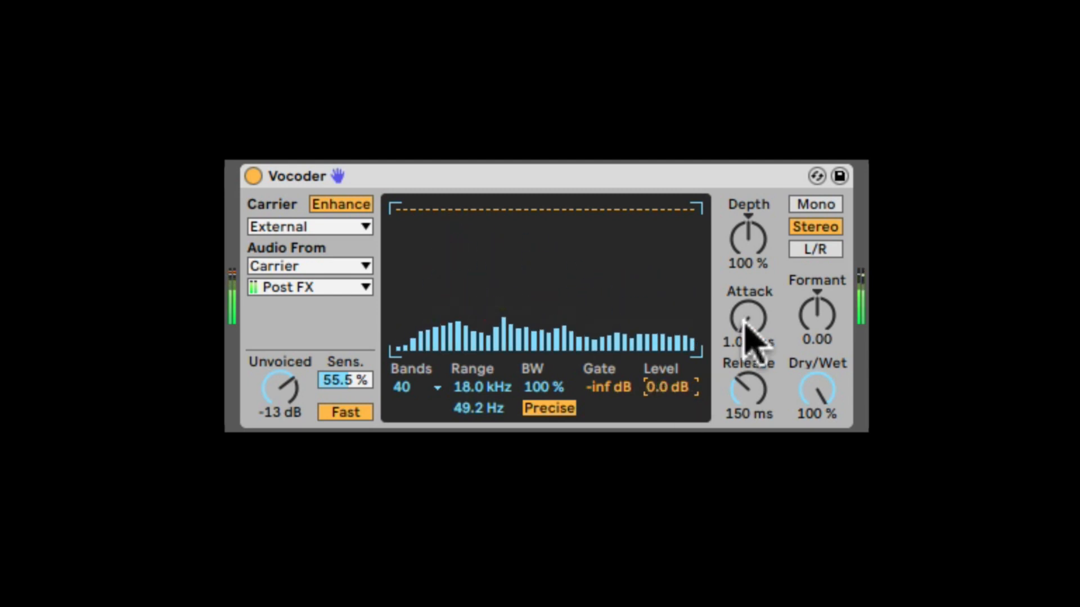
Step: Compare the Vocoder's Mono, Stereo and L/R modes, inspecting the Carrier track's Wavetable Unison settings in between, and keep Stereo
click(820, 206)
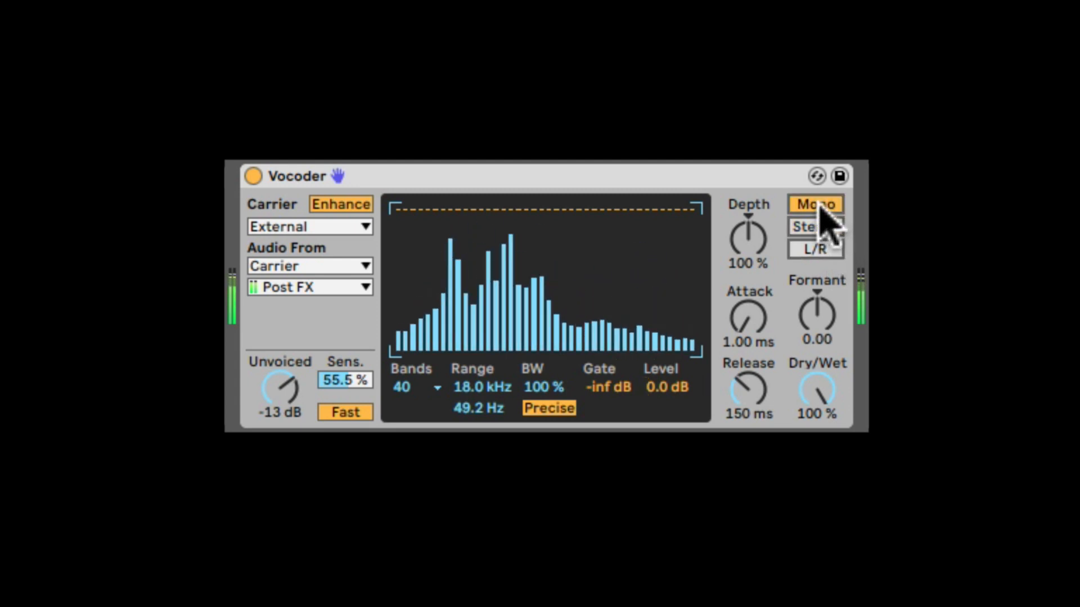
click(822, 227)
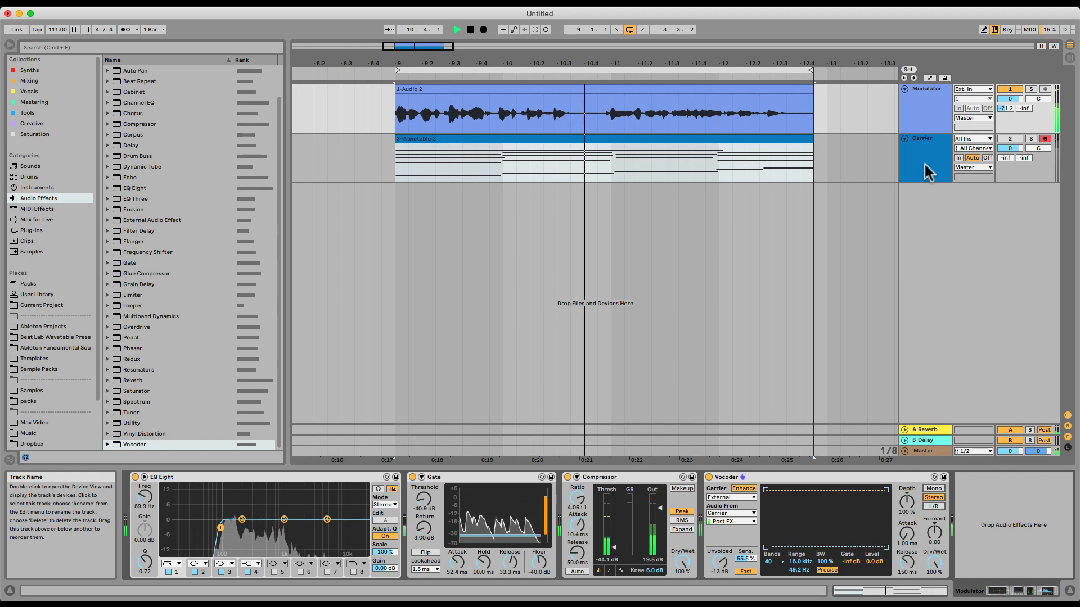
click(928, 169)
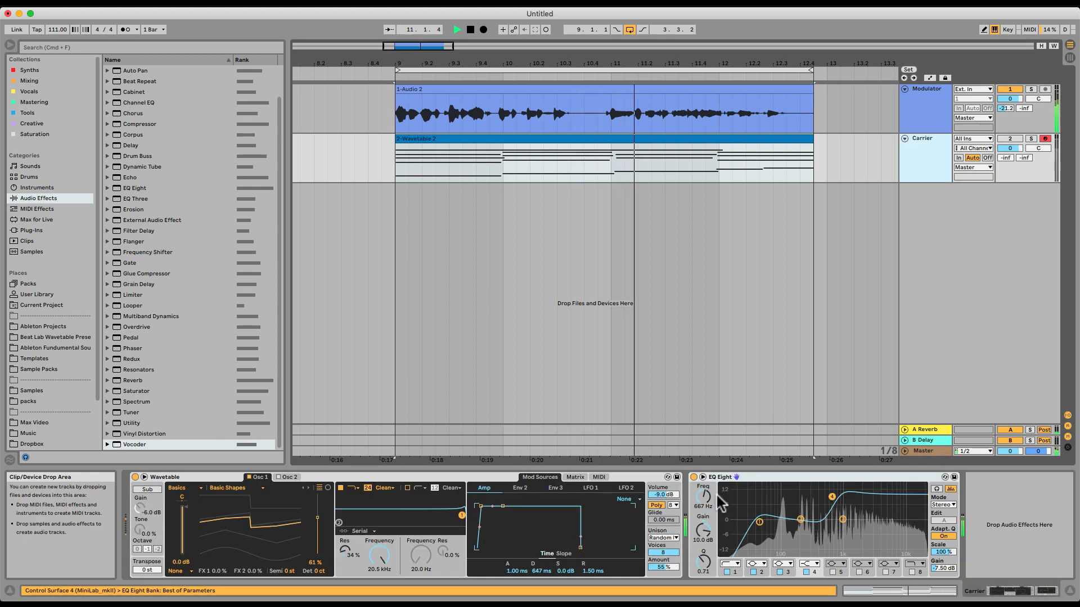
click(664, 537)
click(682, 477)
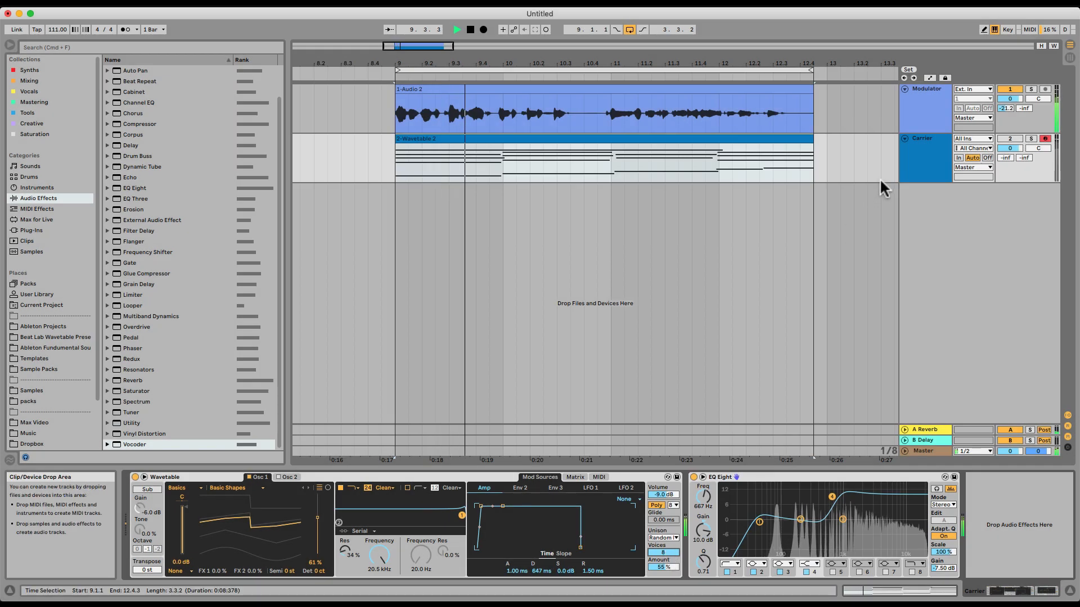
click(913, 123)
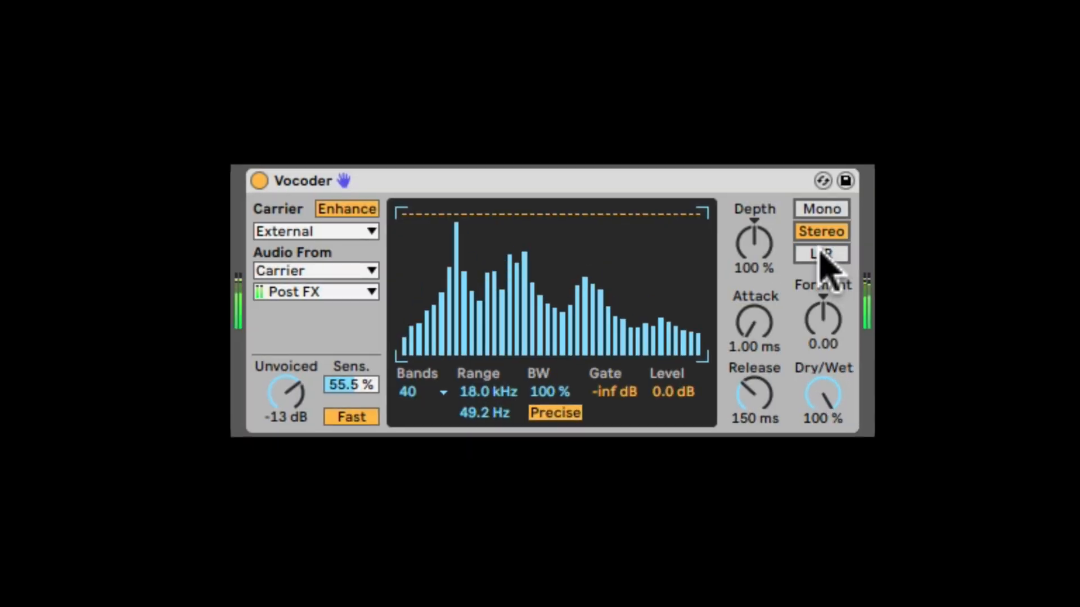
click(821, 254)
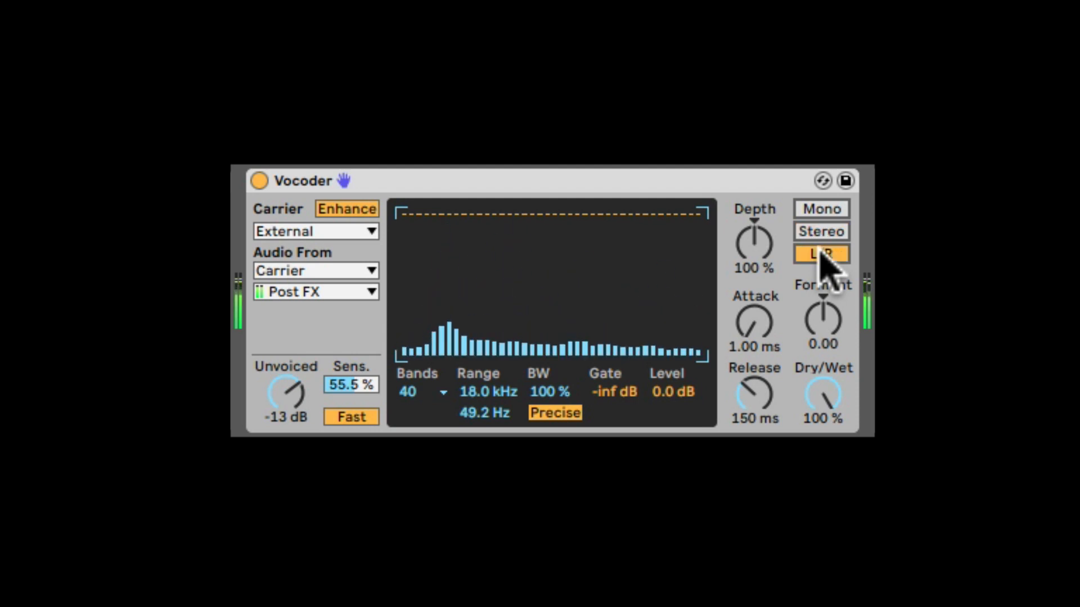
click(812, 232)
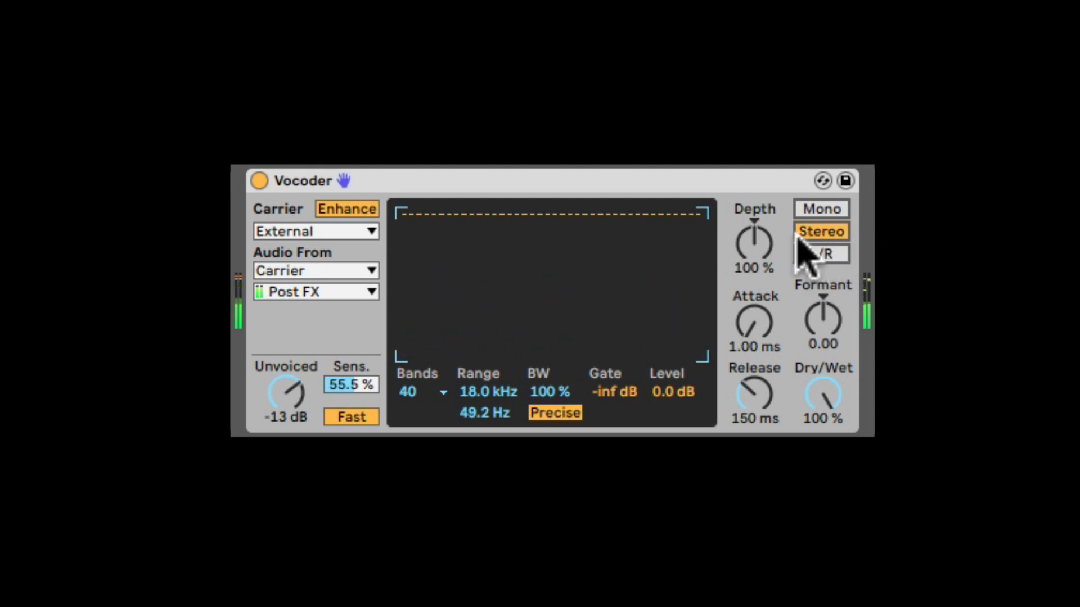
Step: Try the Vocoder's Depth at 0.00 % and 182 %, and restore it to 100 %
click(759, 240)
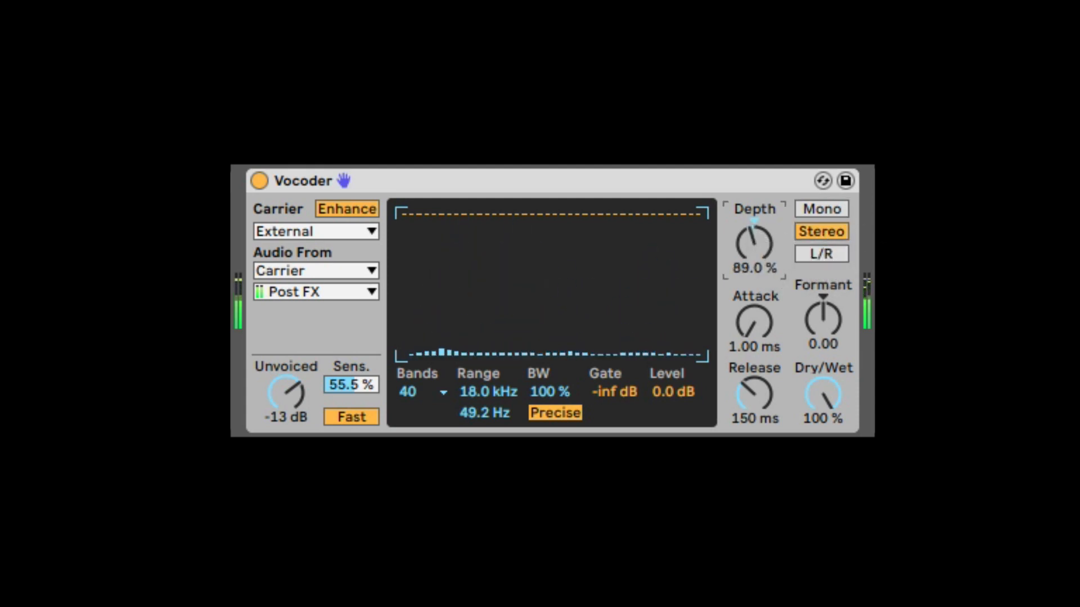
drag(754, 241, 754, 340)
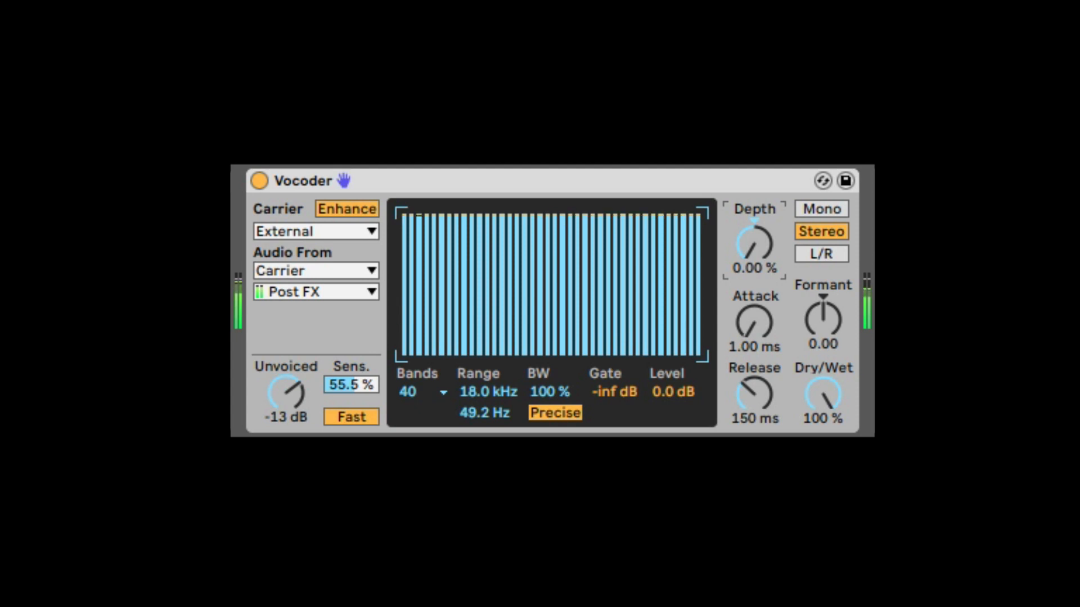
drag(754, 341, 754, 202)
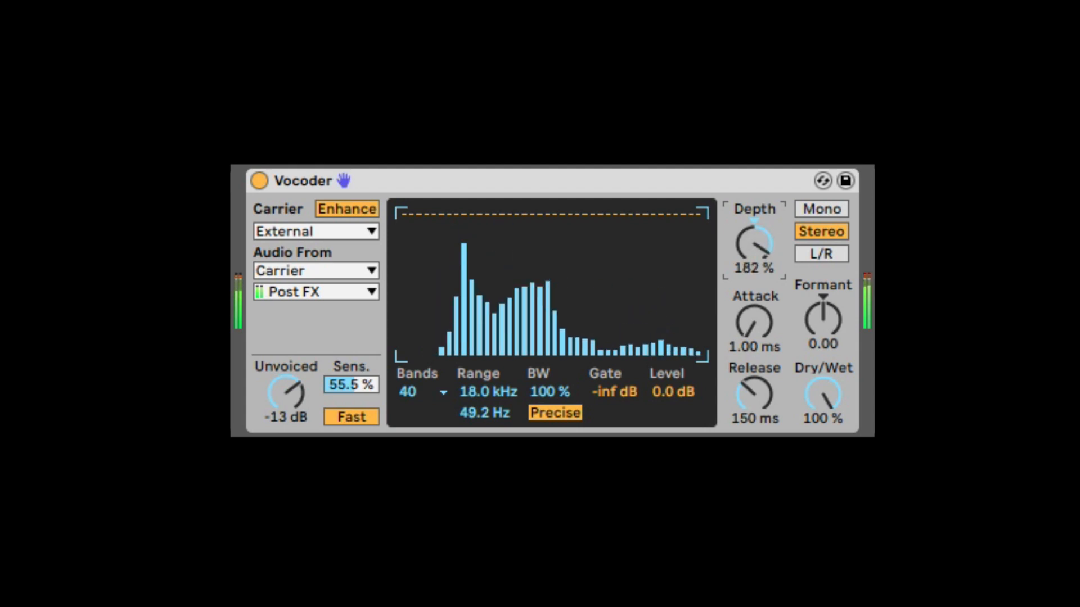
drag(761, 240, 760, 240)
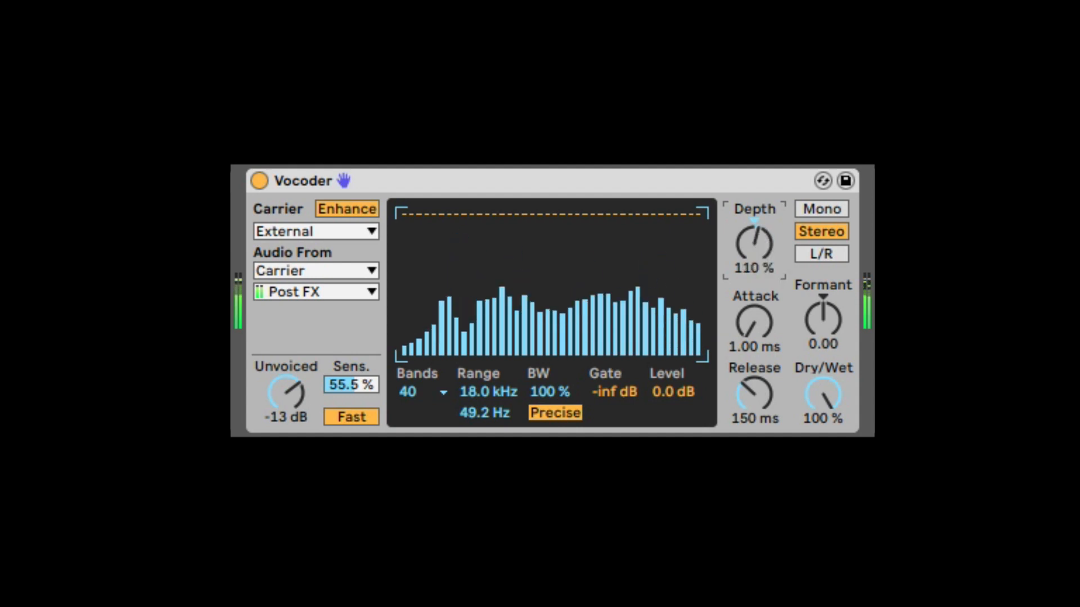
drag(754, 234, 754, 242)
Step: Try the Vocoder's Attack at 20.4 ms and restore it to 1.00 ms, and set the Release to 76.4 ms
click(746, 318)
click(738, 379)
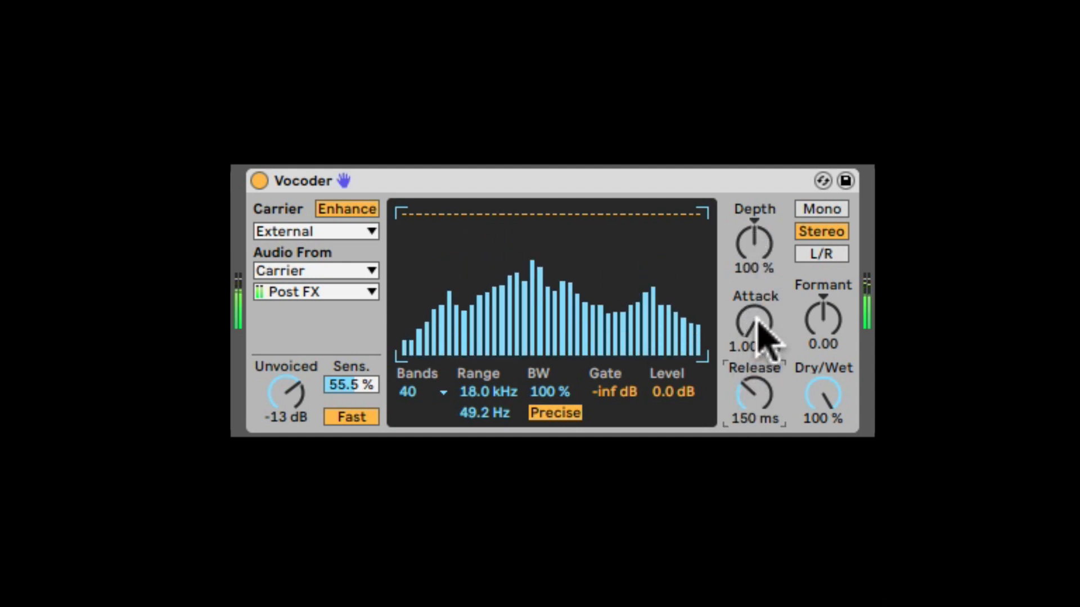
click(761, 323)
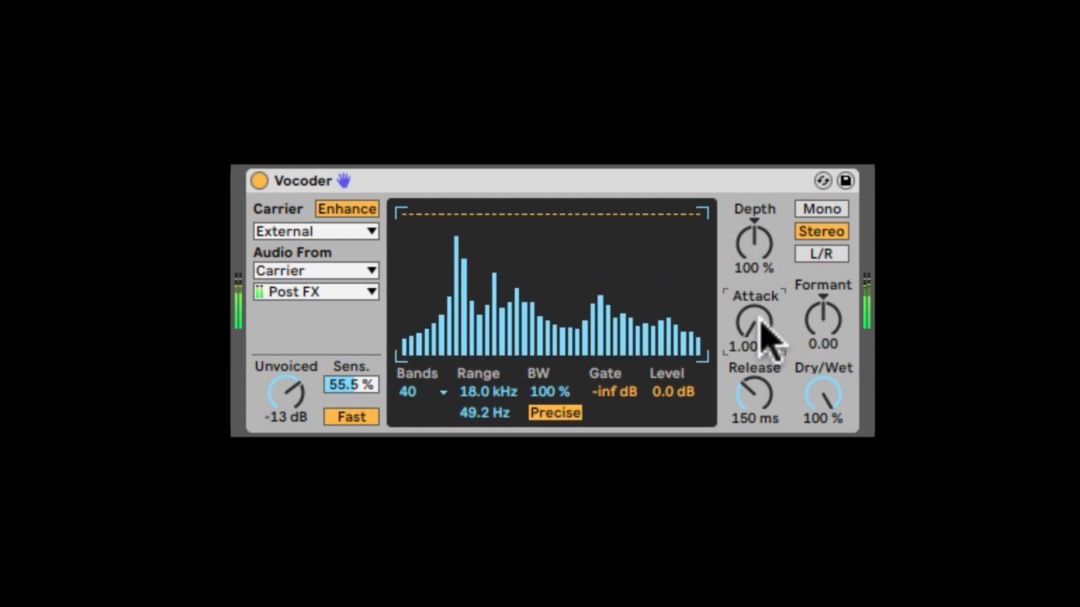
drag(761, 324, 761, 298)
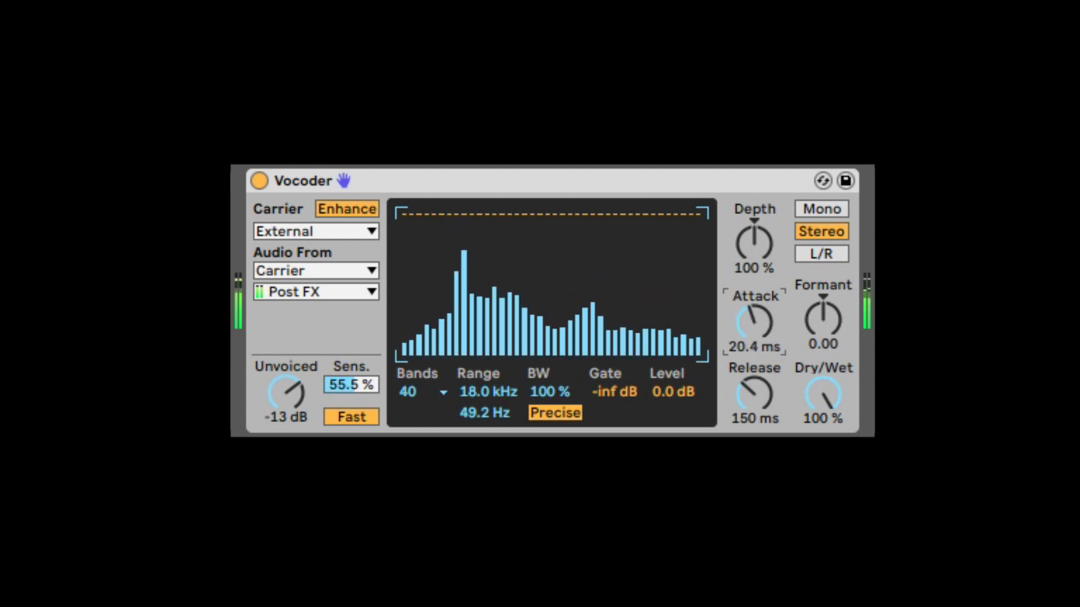
drag(771, 337, 754, 399)
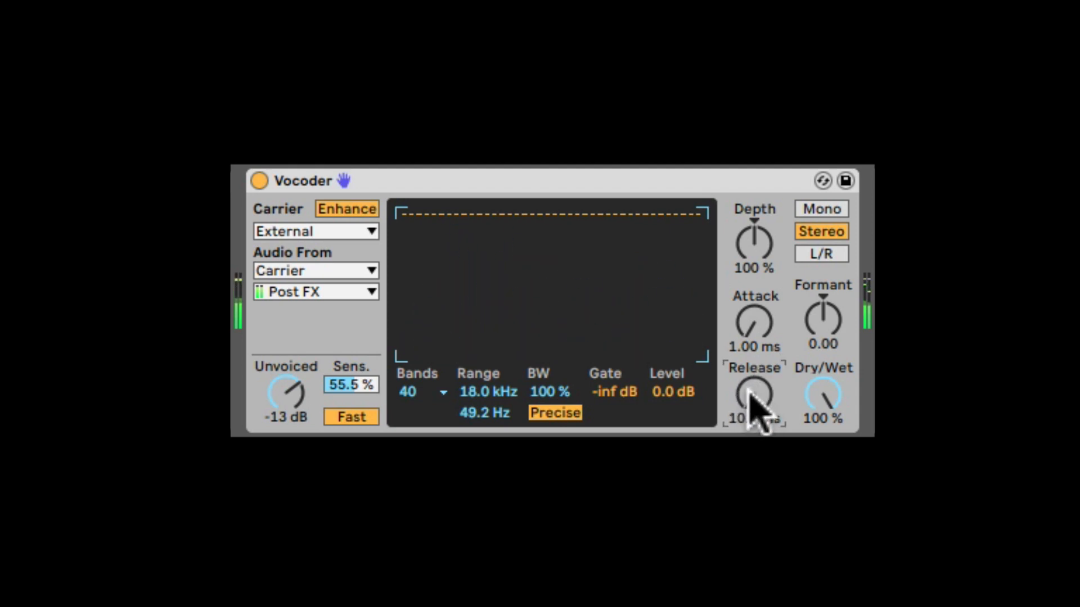
mouse_move(752, 396)
mouse_down()
mouse_move(753, 377)
mouse_move(753, 417)
mouse_up()
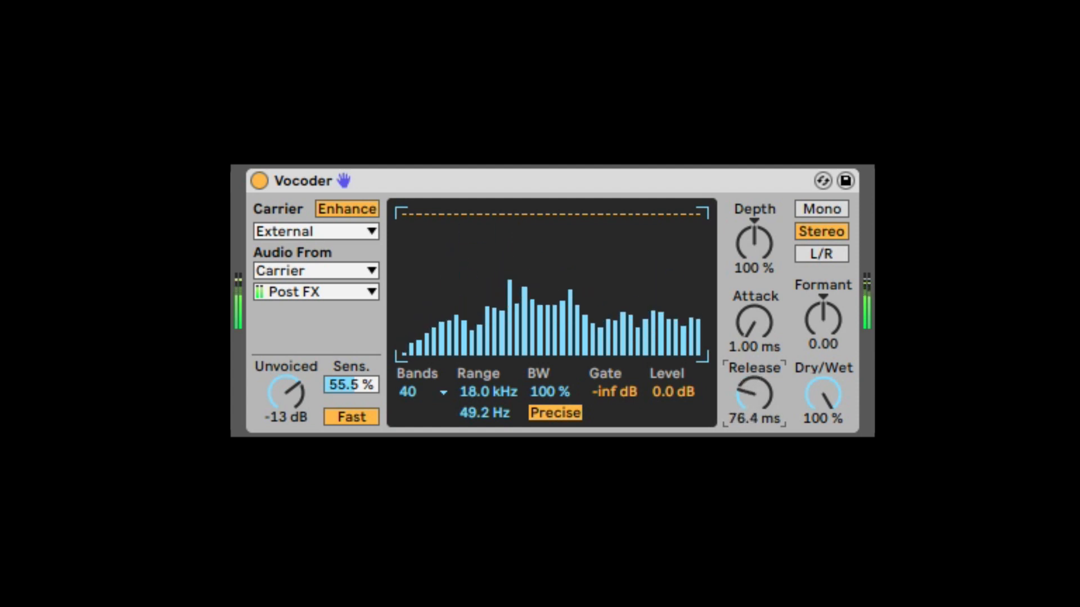
Step: Try the Vocoder's Formant at 10.6 and -7.60 and its Dry/Wet at 0.00 %, restoring them to 0.00 and 100 %
click(824, 326)
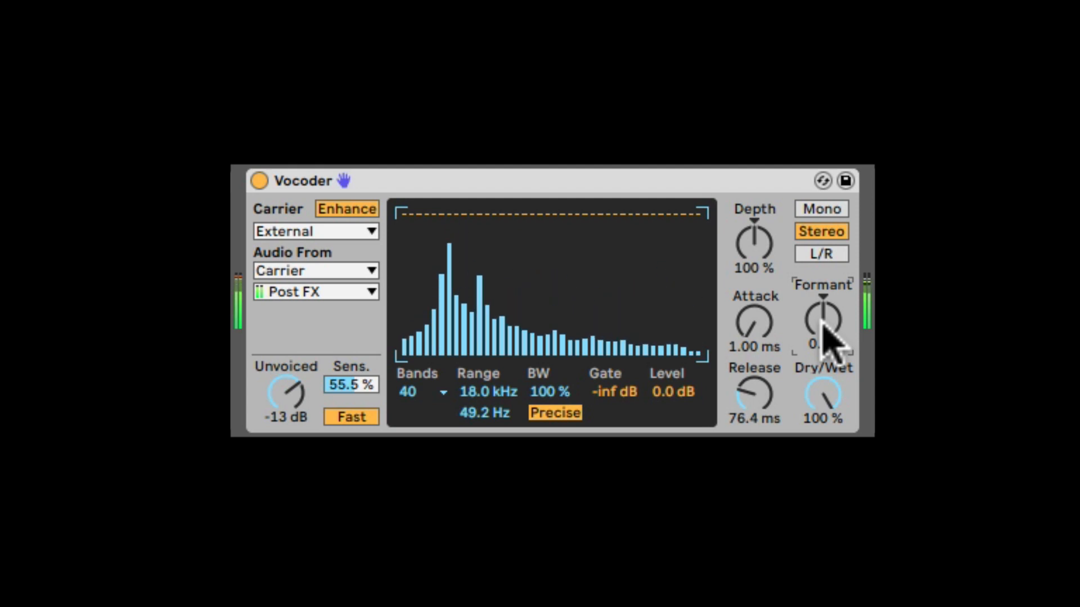
drag(823, 326, 822, 315)
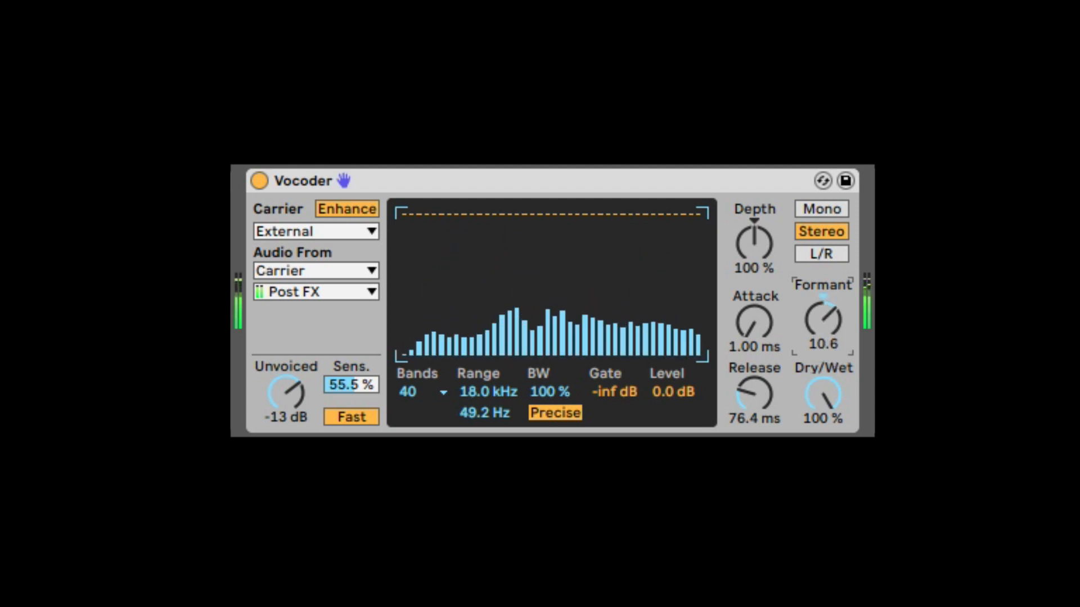
drag(822, 320, 822, 344)
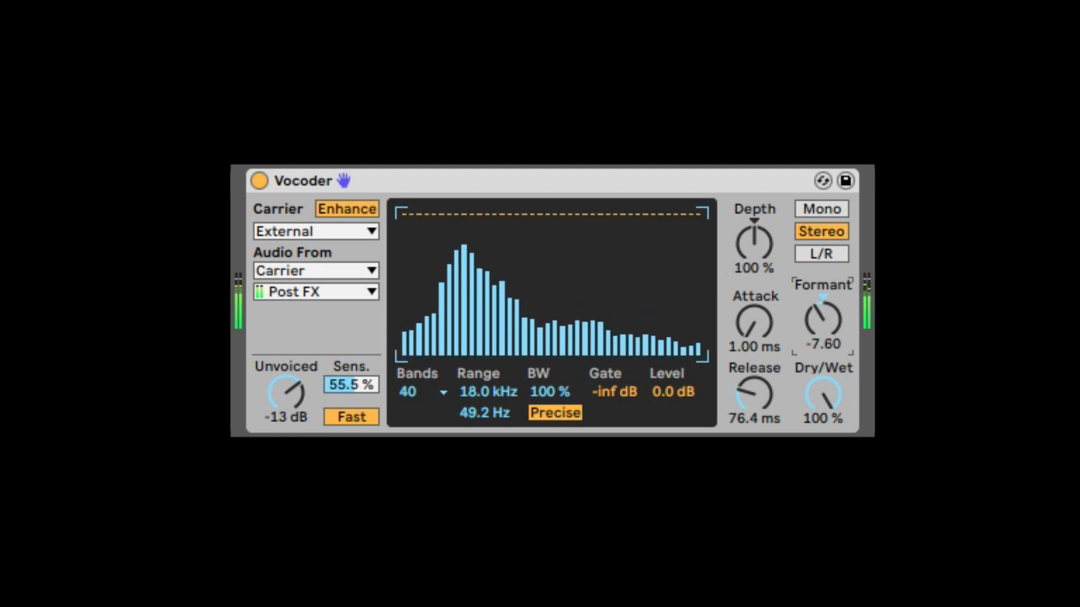
drag(824, 323, 824, 312)
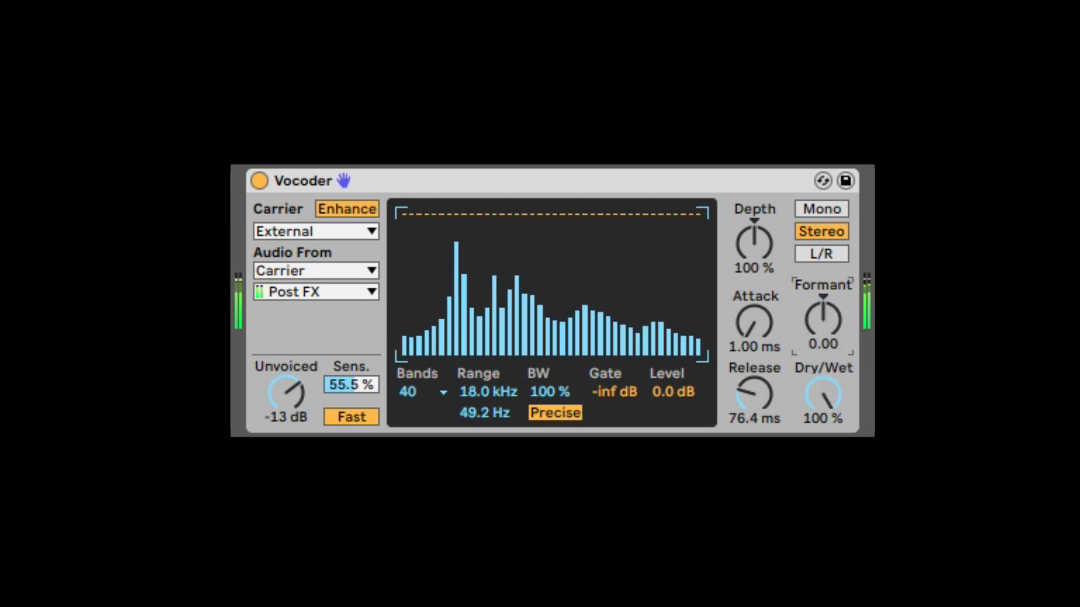
drag(833, 388, 834, 411)
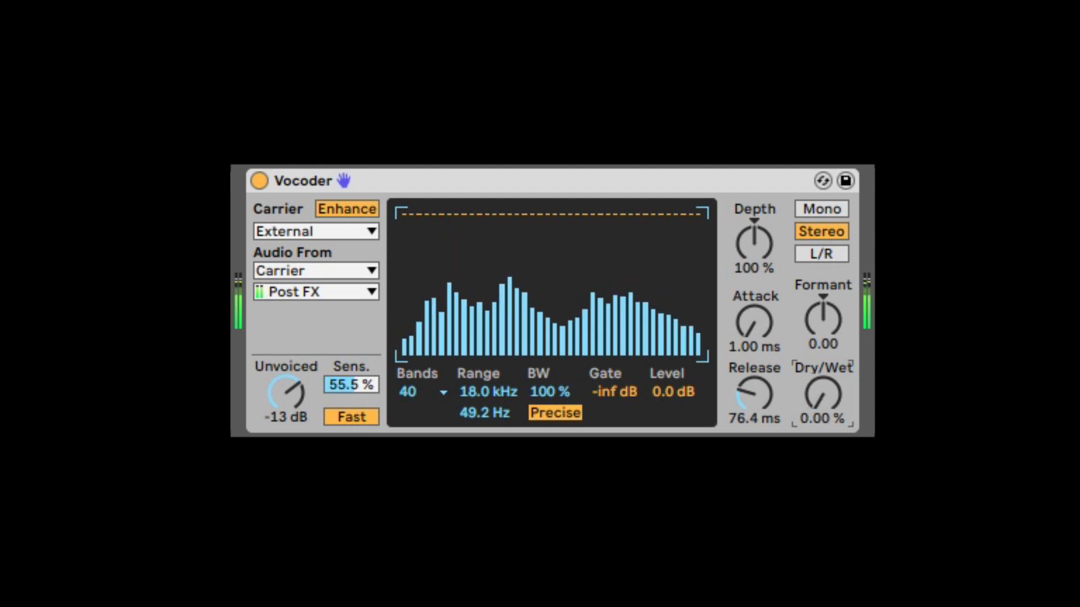
mouse_move(822, 394)
mouse_down()
mouse_move(823, 382)
mouse_move(834, 388)
mouse_up()
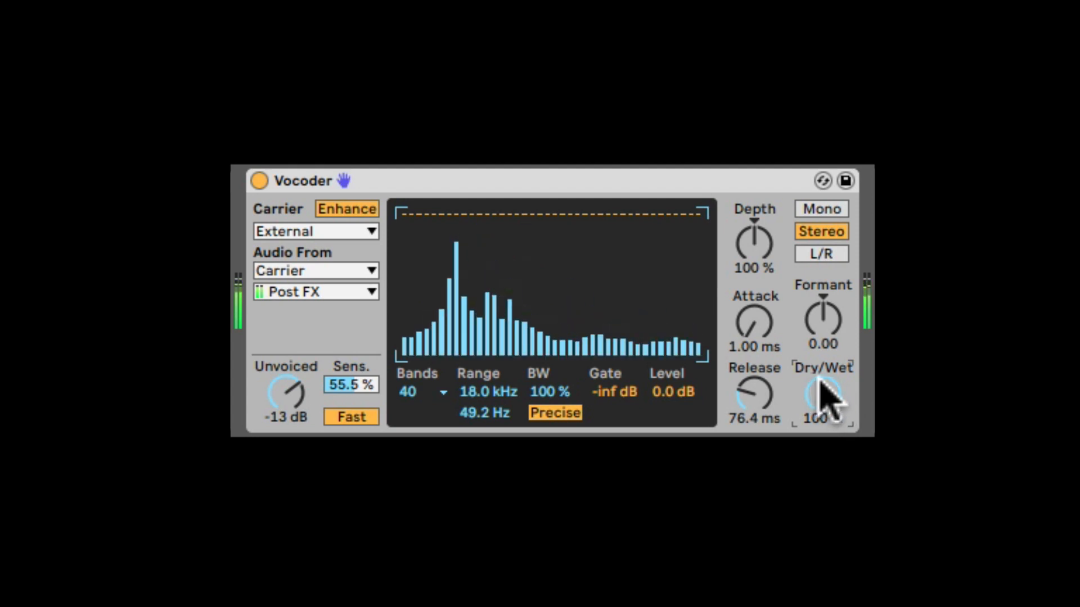
Step: Set the Vocoder's Carrier to Modulator and lower Unvoiced to -inf dB
click(313, 231)
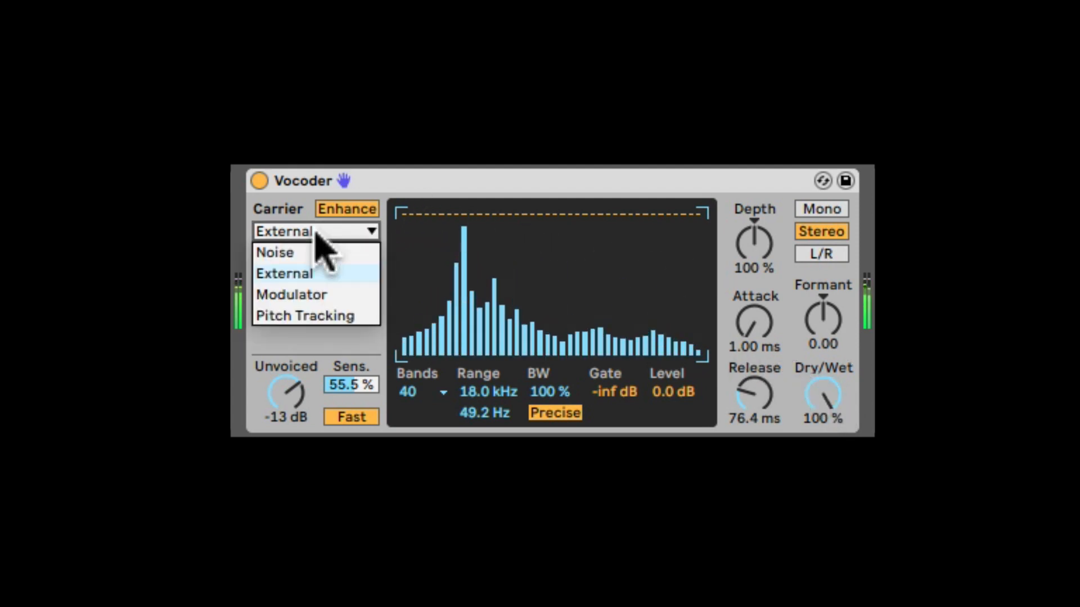
click(311, 295)
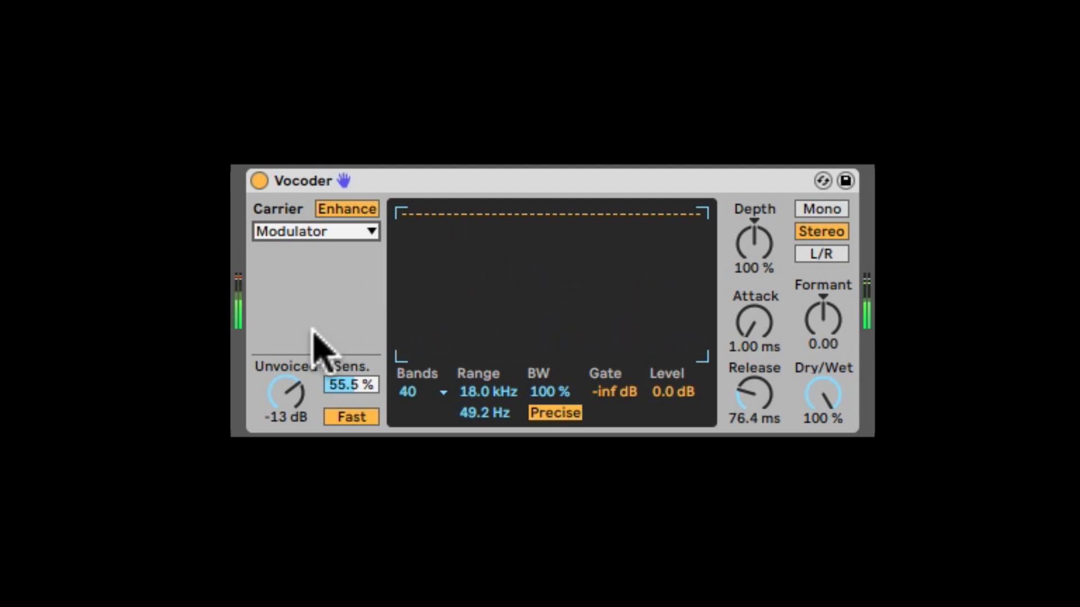
drag(287, 394, 287, 433)
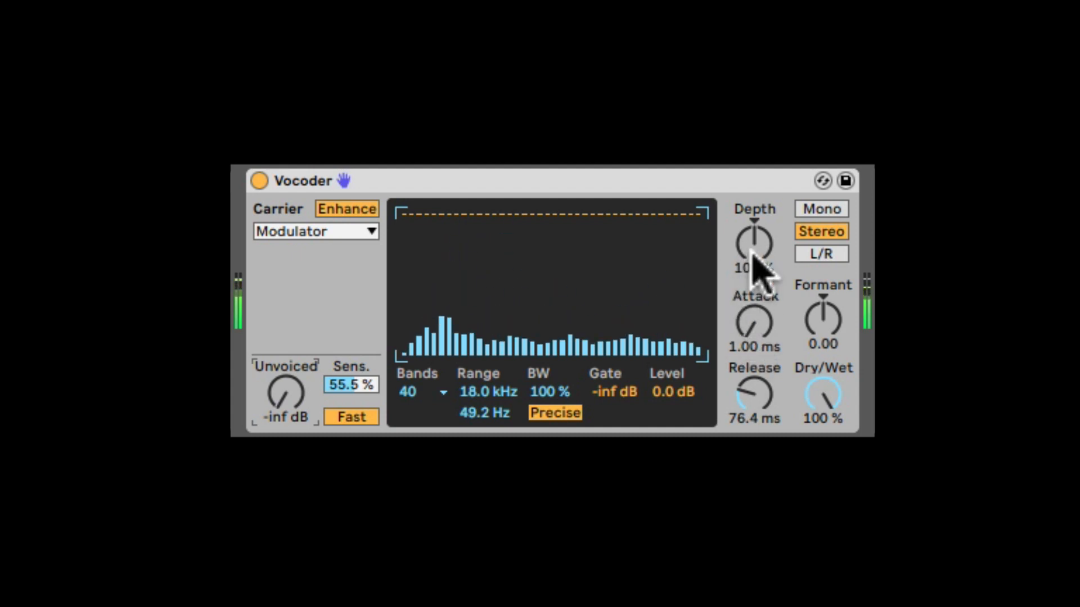
Step: Try reshaping the filter bank's band levels and varying Formant and Depth, restoring Formant to 0.00 and Depth to 100 %
click(478, 392)
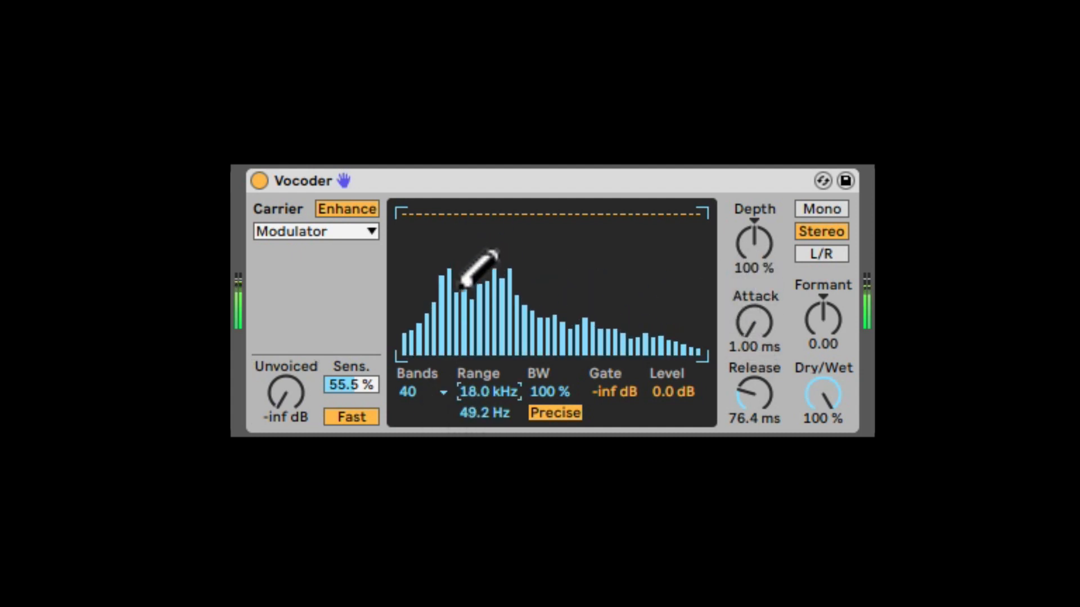
mouse_move(569, 291)
mouse_down()
mouse_move(685, 217)
mouse_move(682, 198)
mouse_move(450, 183)
mouse_up()
mouse_move(829, 313)
mouse_down()
mouse_move(829, 278)
mouse_move(825, 309)
mouse_up()
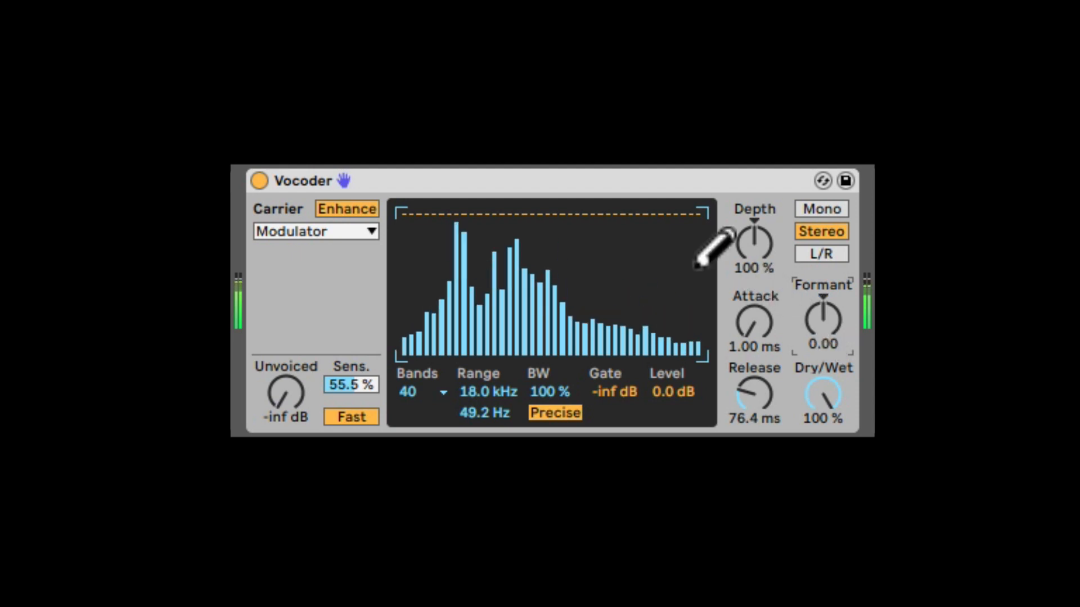
click(302, 232)
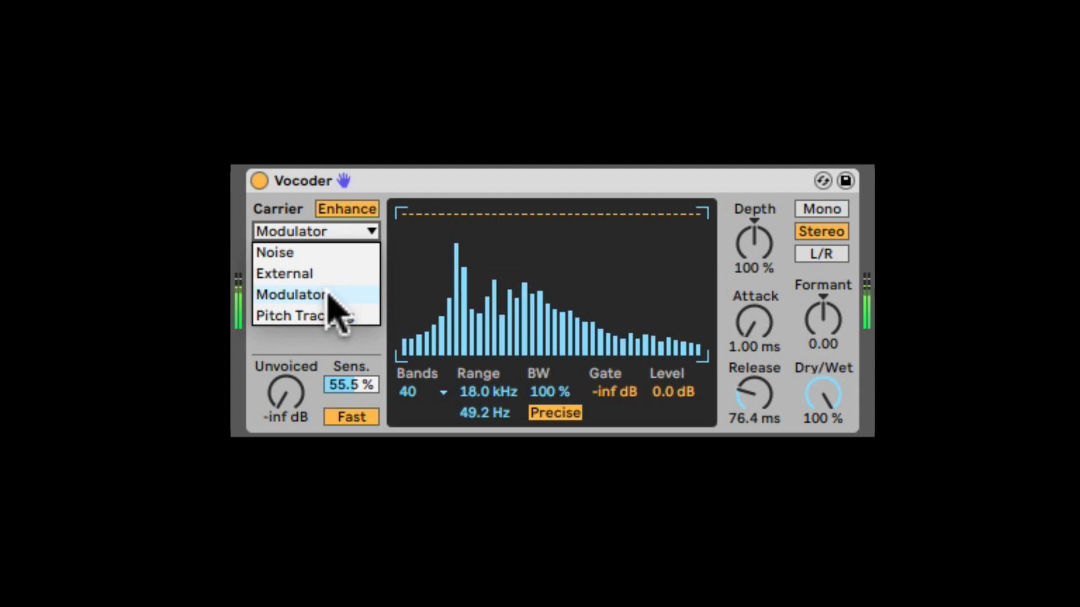
click(413, 290)
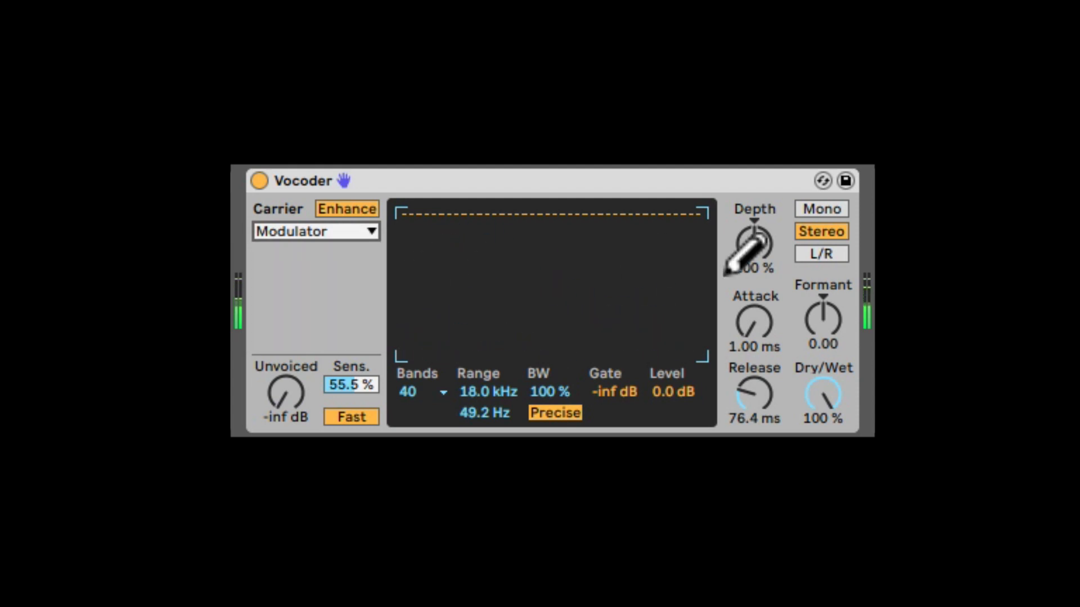
click(752, 235)
click(810, 288)
drag(765, 252, 764, 241)
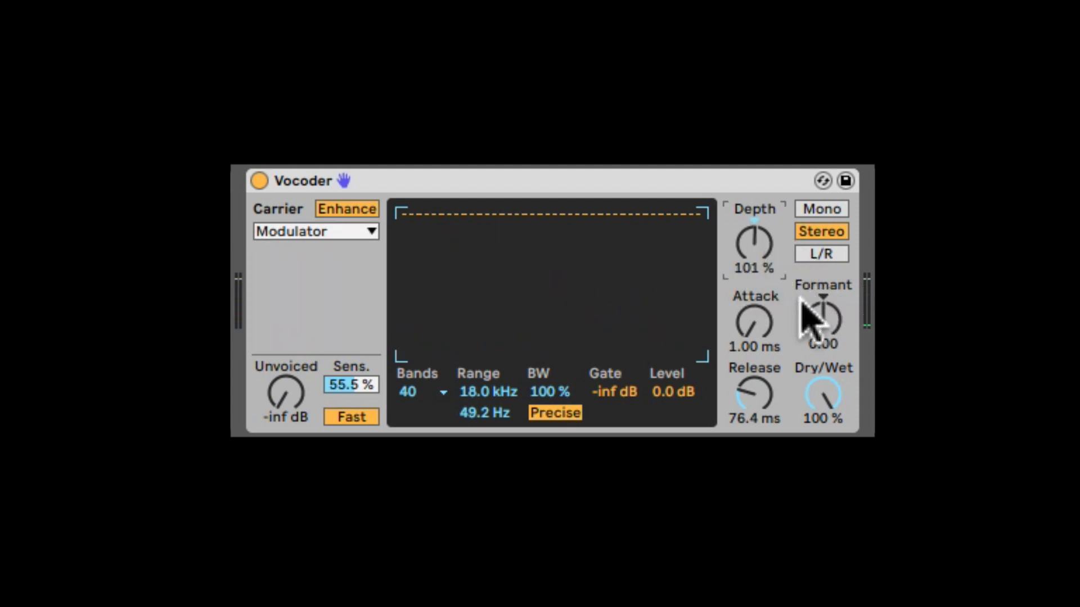
click(800, 299)
double_click(759, 232)
Step: Switch the Vocoder's Carrier to Pitch Tracking and go through its oscillator waveforms, returning to the sawtooth
click(289, 231)
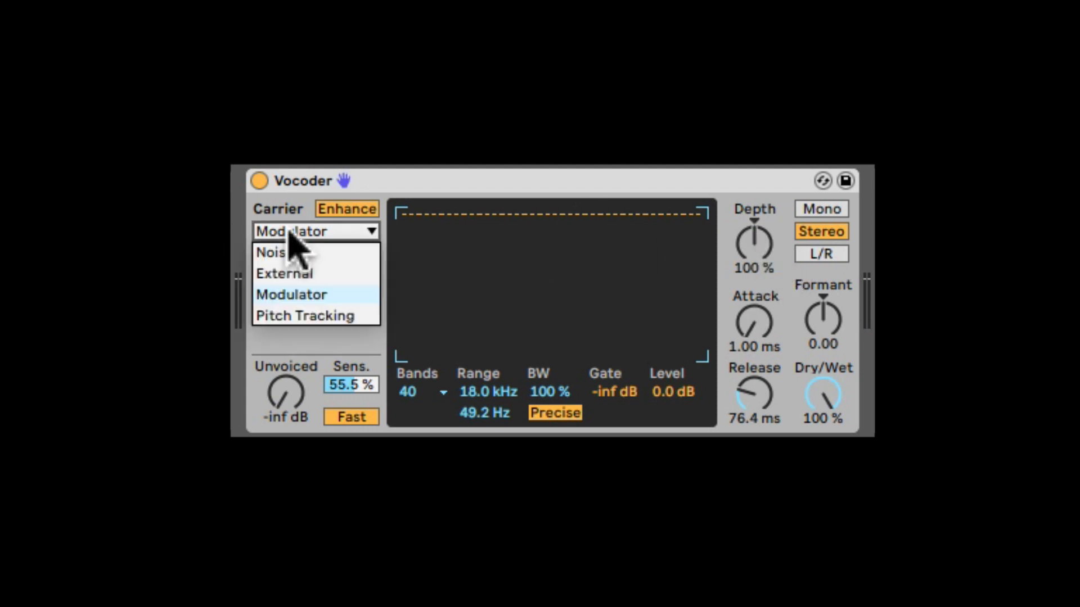
click(322, 313)
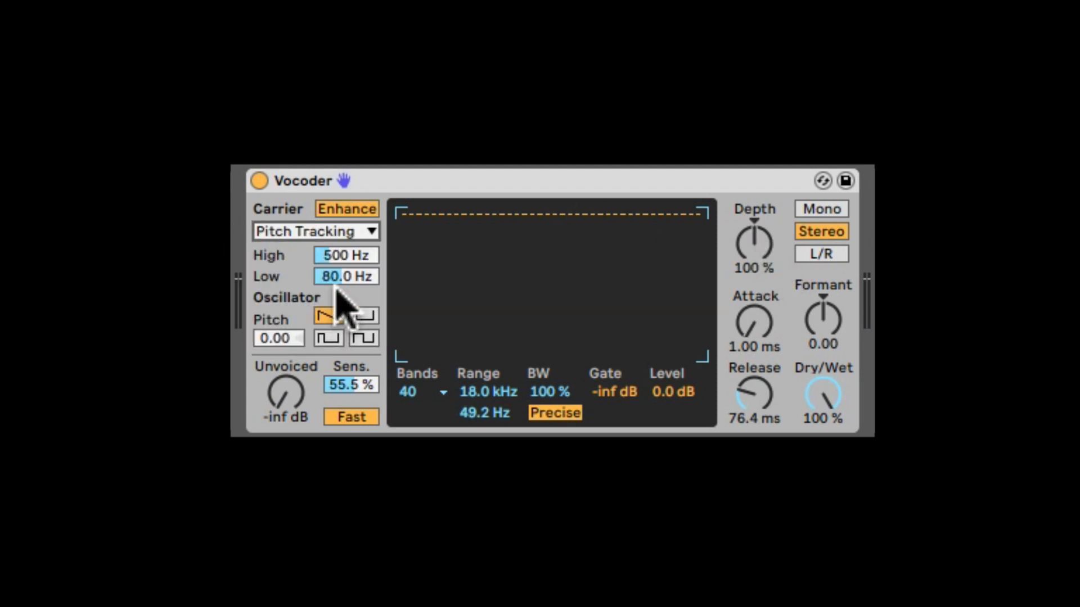
click(363, 315)
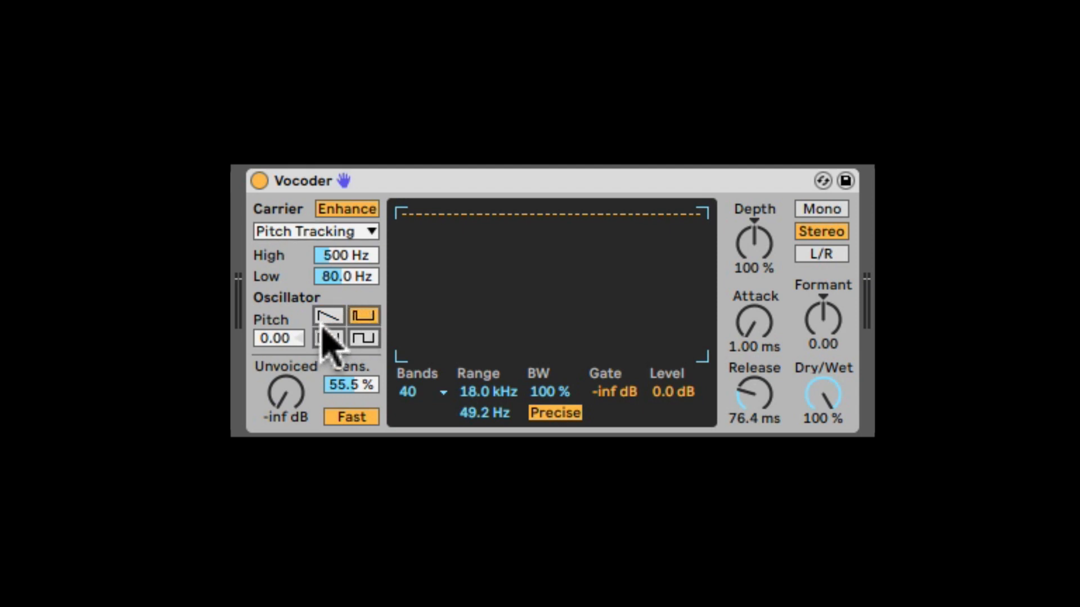
click(327, 338)
click(363, 338)
click(359, 315)
click(326, 315)
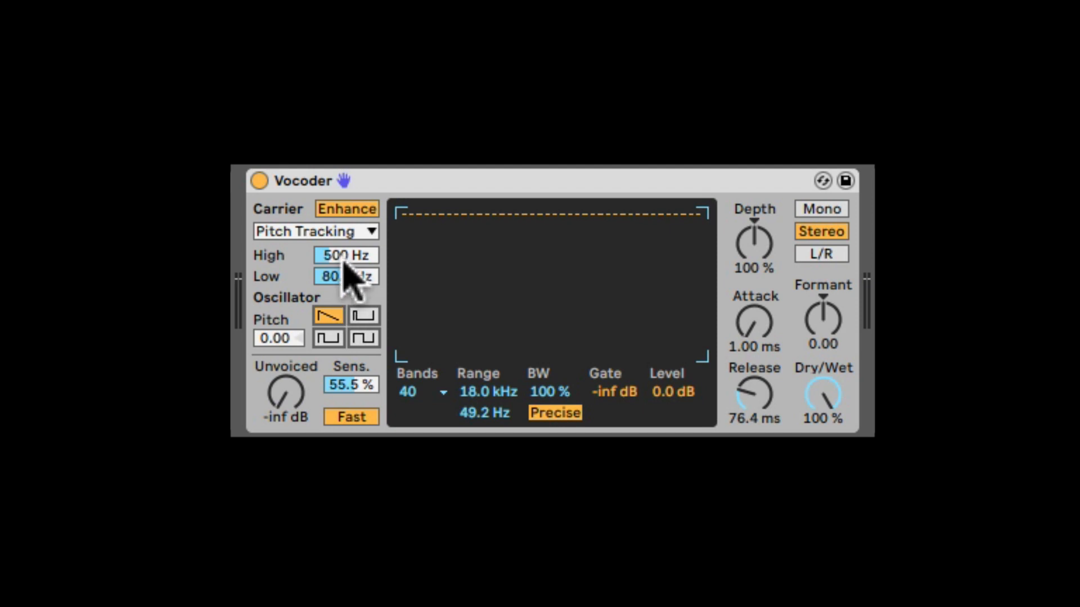
Step: During playback, set the pitch tracking range to High 949 Hz and Low 61.6 Hz, and compare the oscillator waveforms, keeping the narrowest pulse
key(space)
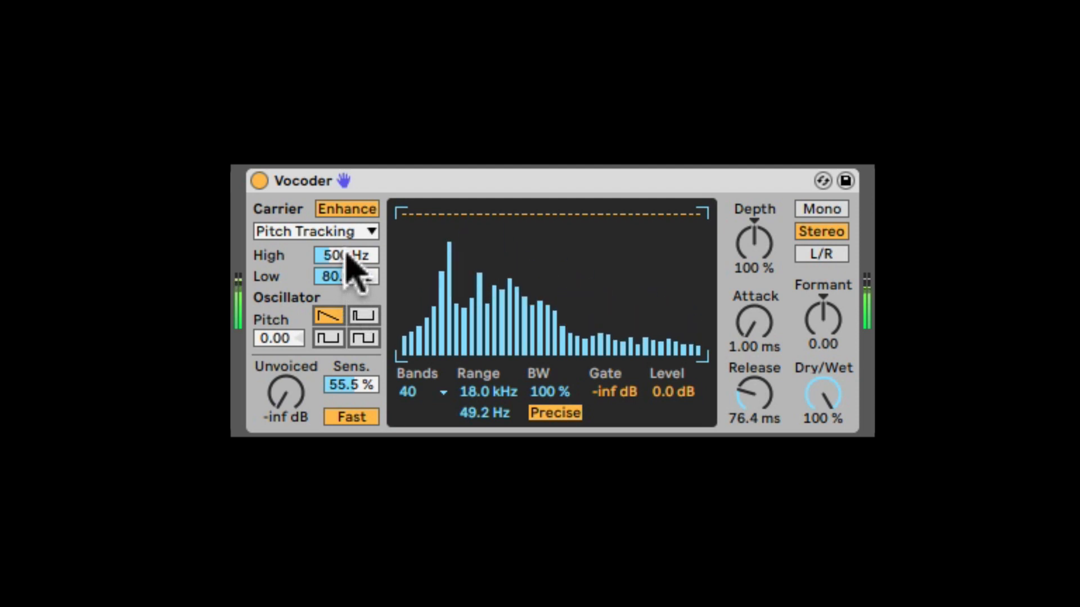
drag(352, 256, 349, 295)
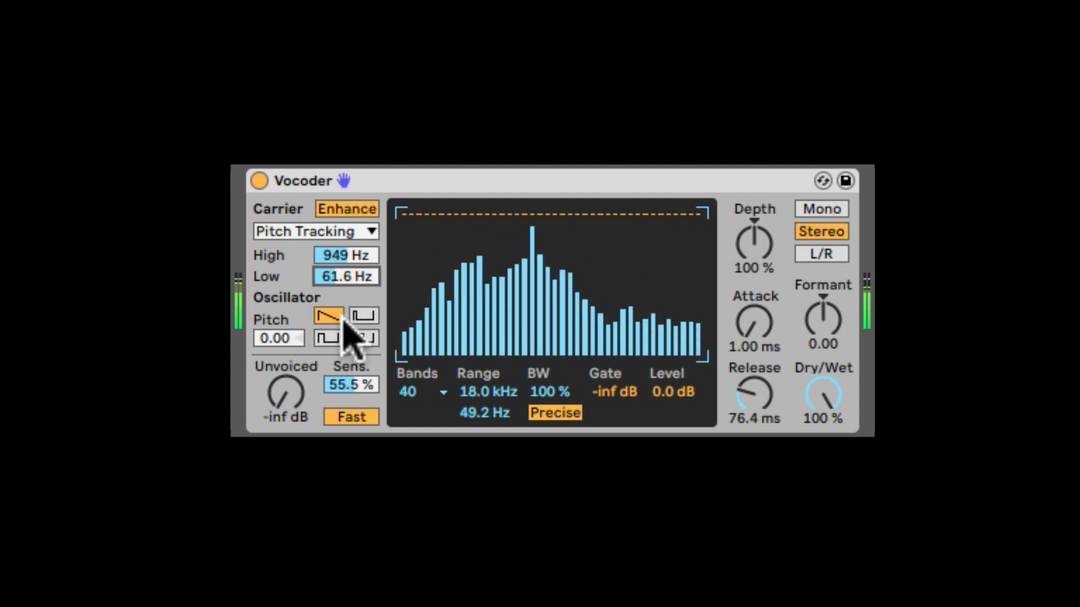
click(363, 316)
click(332, 337)
click(365, 338)
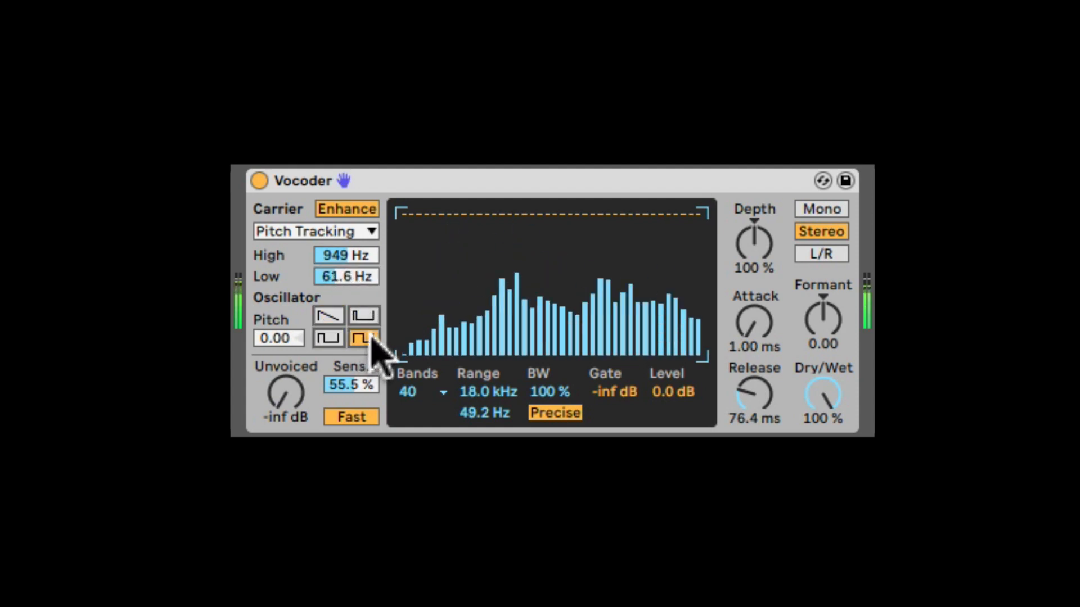
click(360, 315)
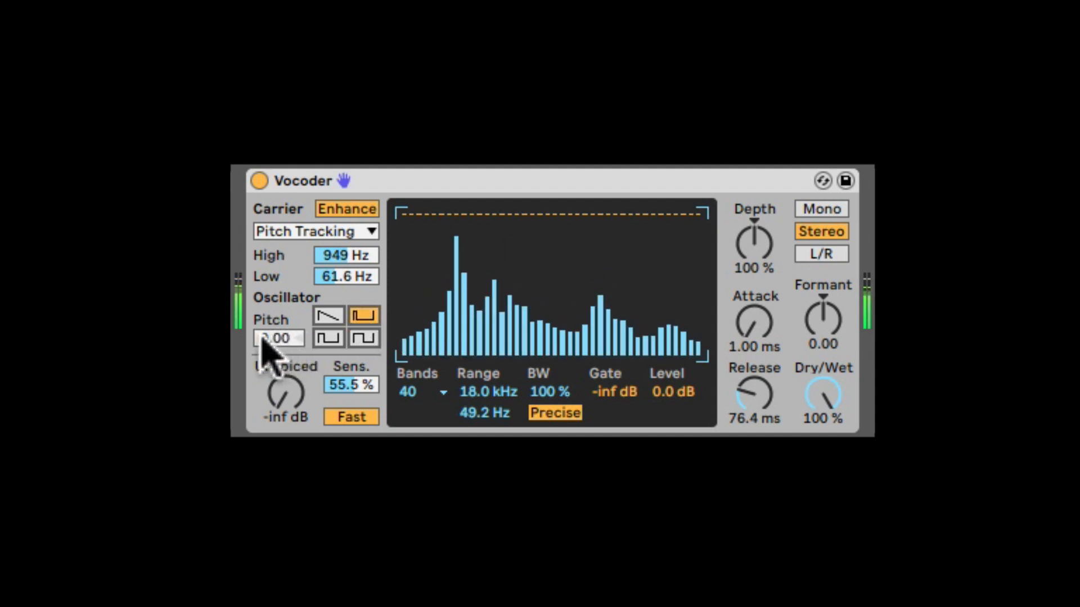
Step: Try the oscillator Pitch at -25.3, restore it to 0.00, and set the Vocoder's Carrier back to External
drag(263, 338, 263, 293)
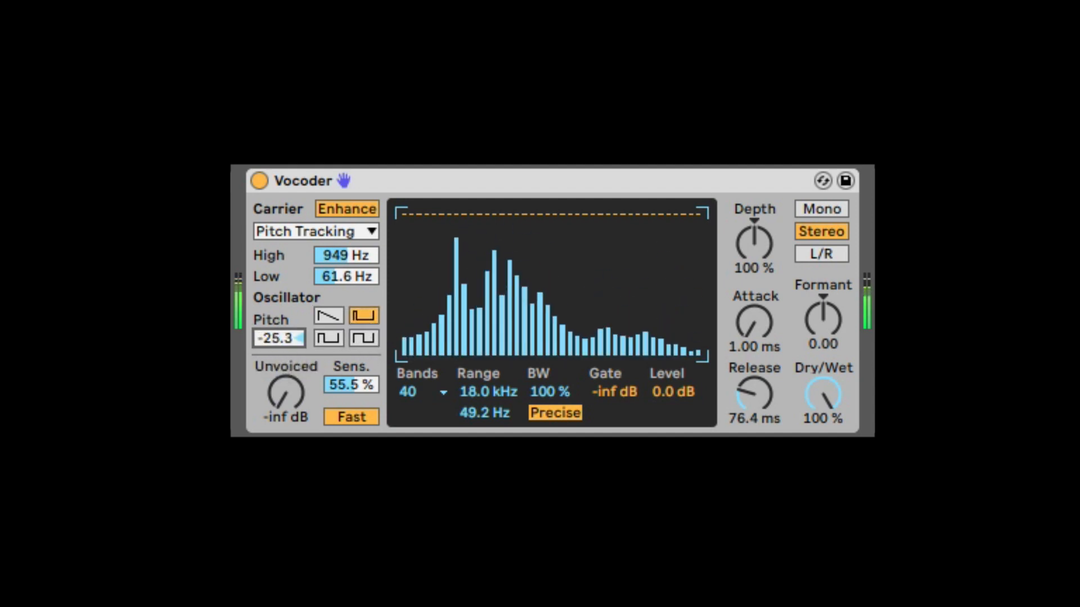
double_click(274, 337)
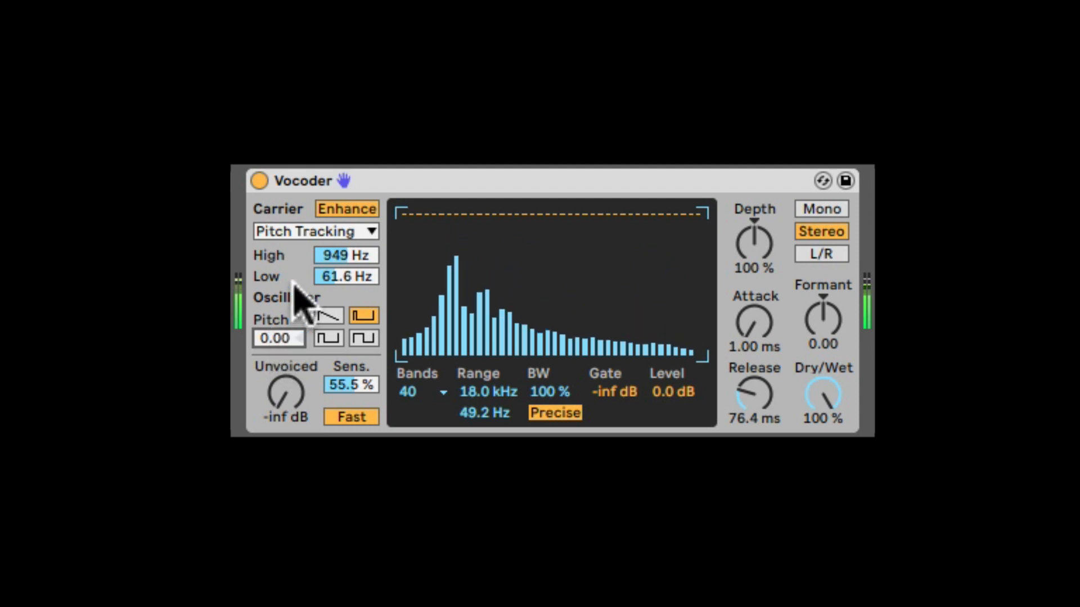
click(298, 231)
click(299, 272)
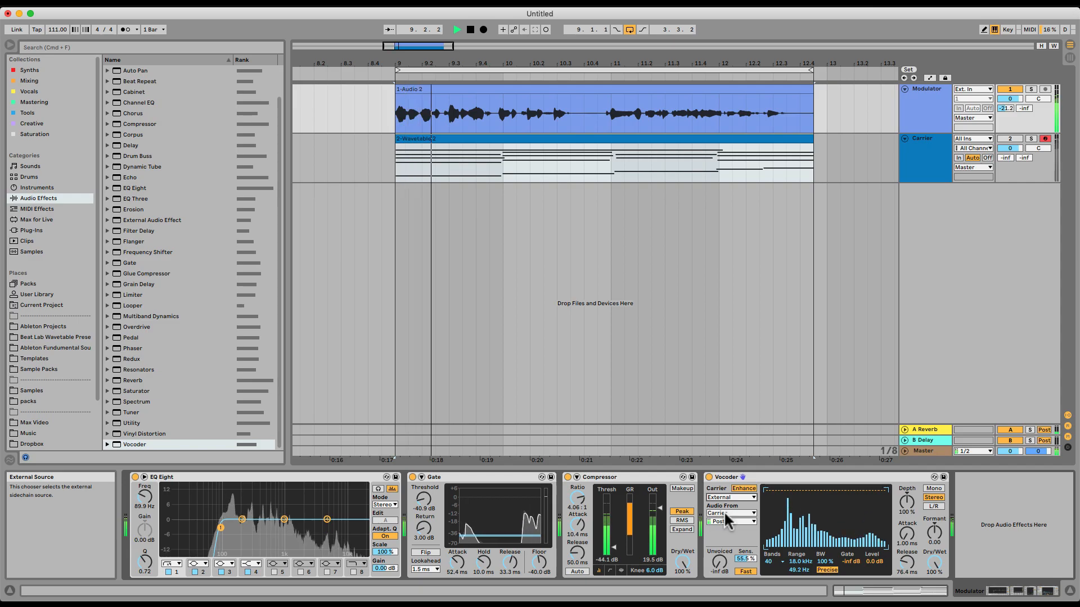
Step: Stop playback and replace the Modulator track's vocal clip at bar 9 with Bonus Breaks 1 85bpm.aif from the Chop and Swing pack
click(39, 283)
key(space)
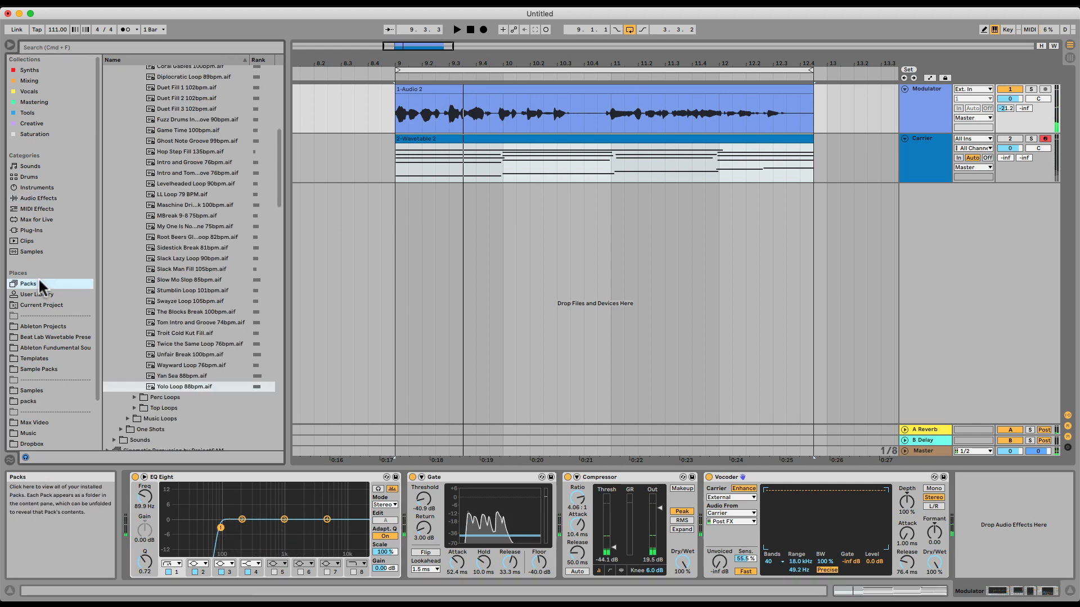
scroll(201, 314, up, 6)
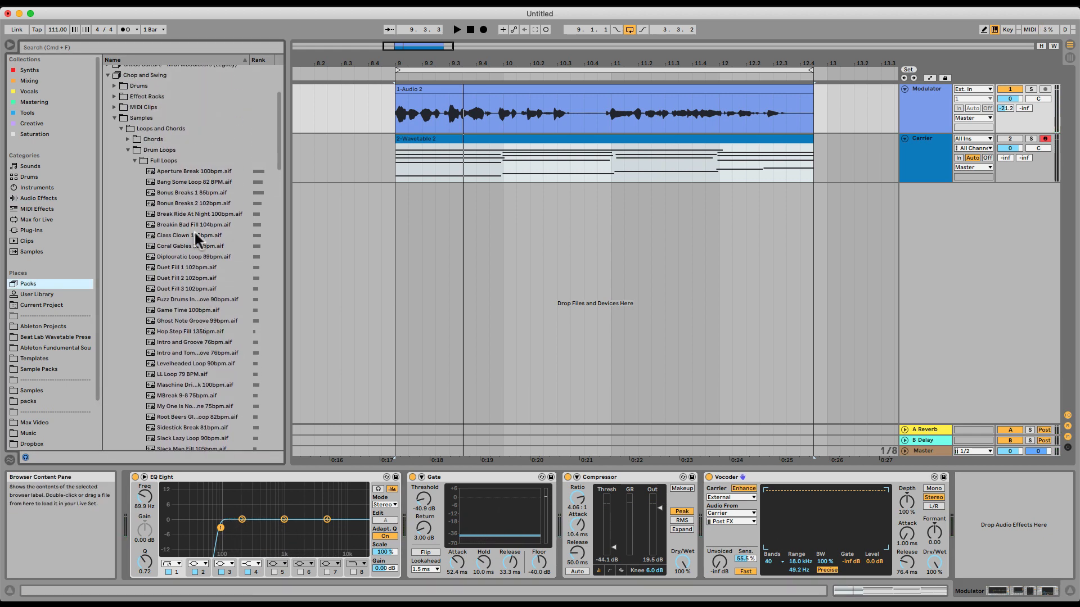
click(168, 203)
click(168, 191)
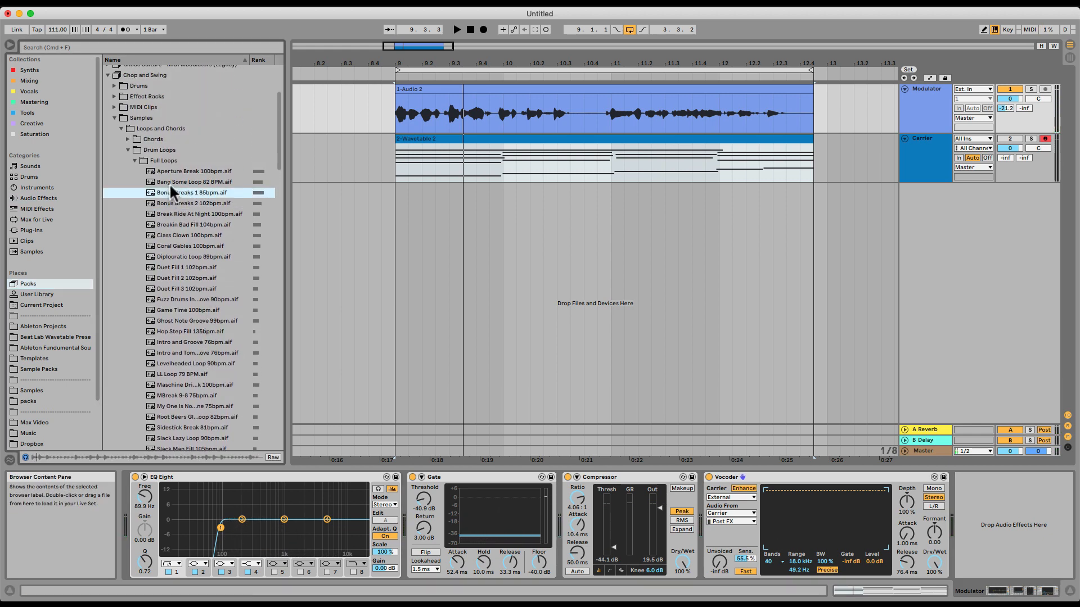
drag(164, 192, 400, 115)
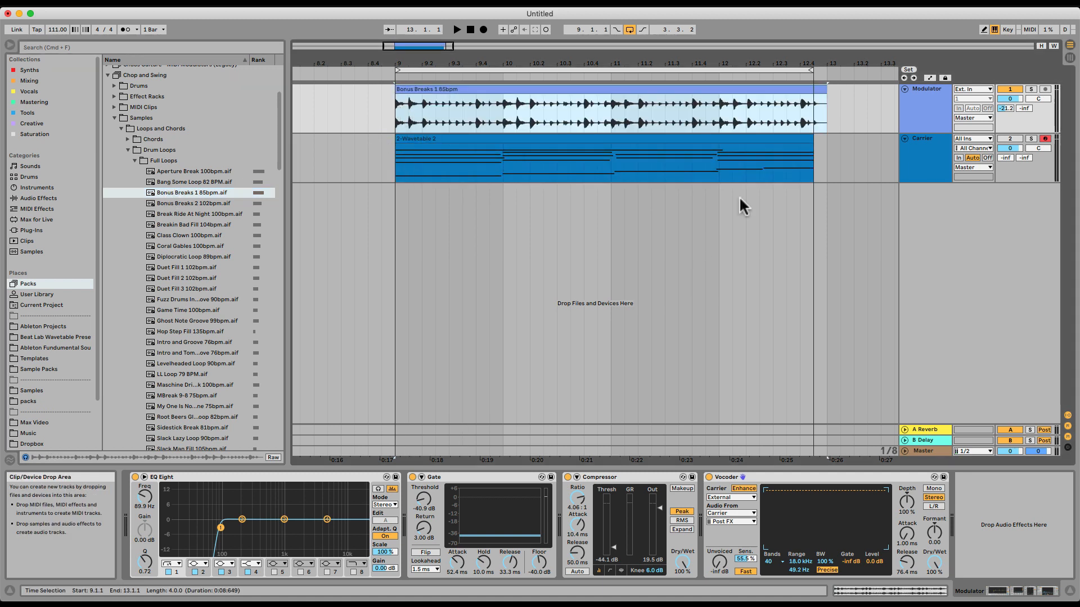
Step: Extend the arrangement loop to four full bars to match the drum clip, and audition the vocoded drums
drag(811, 70, 823, 70)
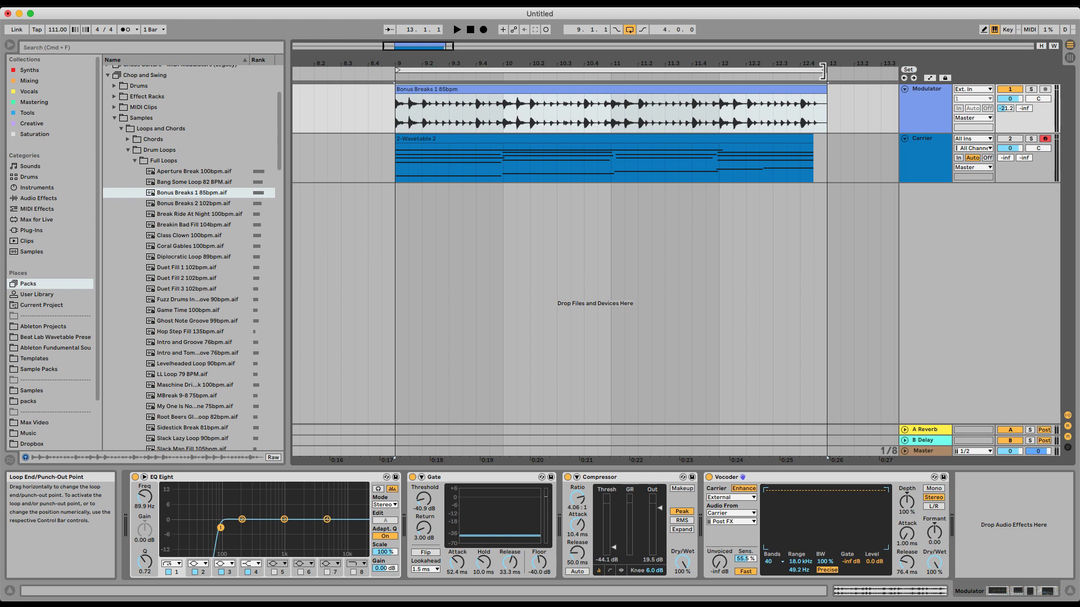
key(space)
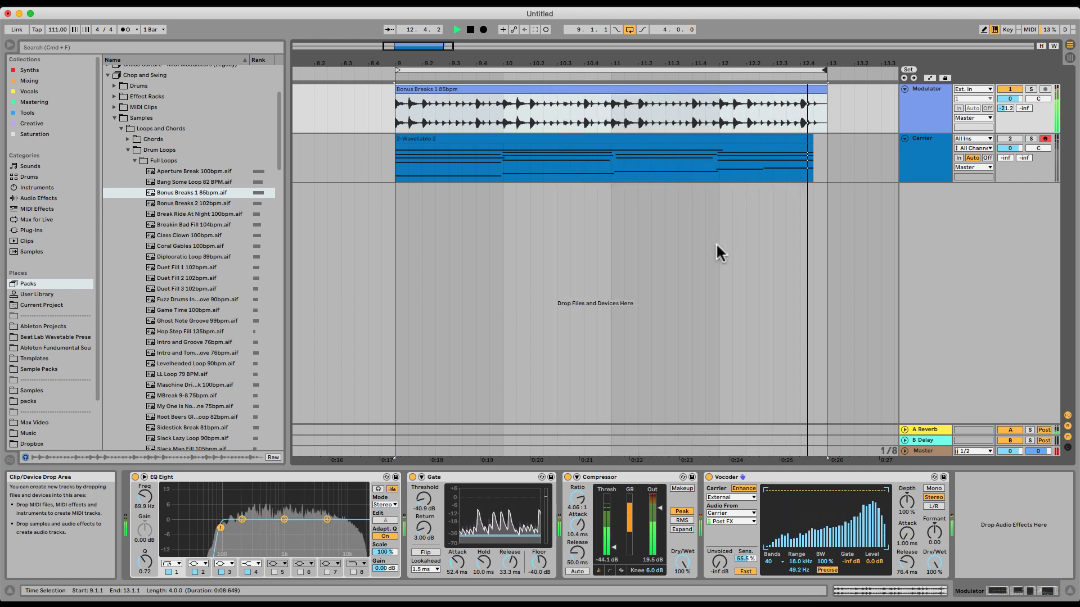
key(space)
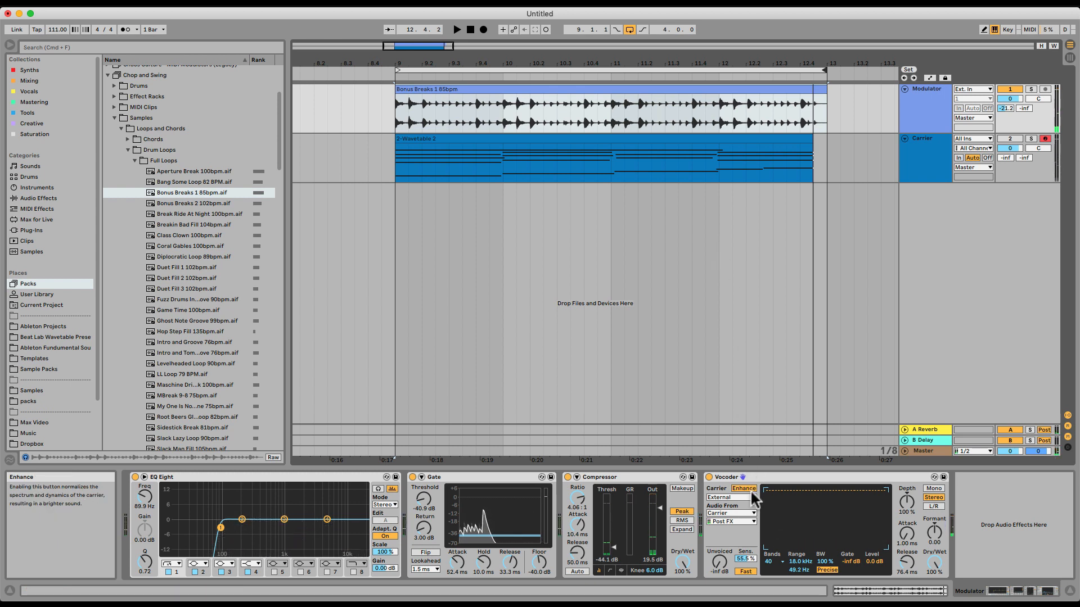